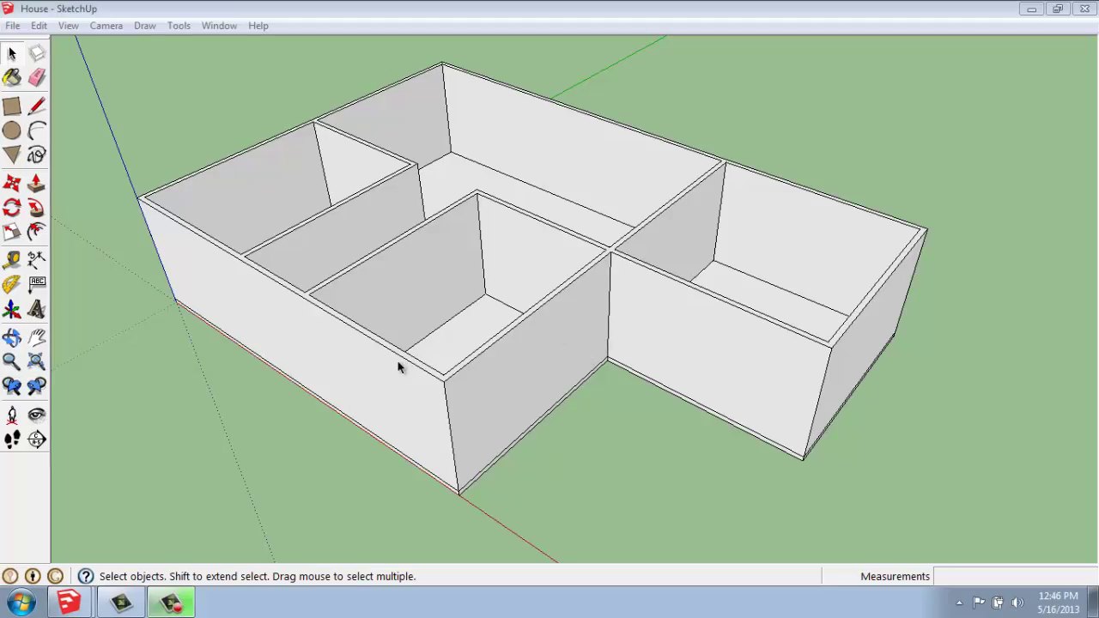
Step: Orbit to a higher three-quarter view, then select and deselect the house group
mouse_move(371, 370)
middle_down()
mouse_move(528, 427)
mouse_move(404, 381)
mouse_move(471, 373)
mouse_move(231, 233)
mouse_move(338, 208)
mouse_move(355, 218)
mouse_move(302, 279)
middle_up()
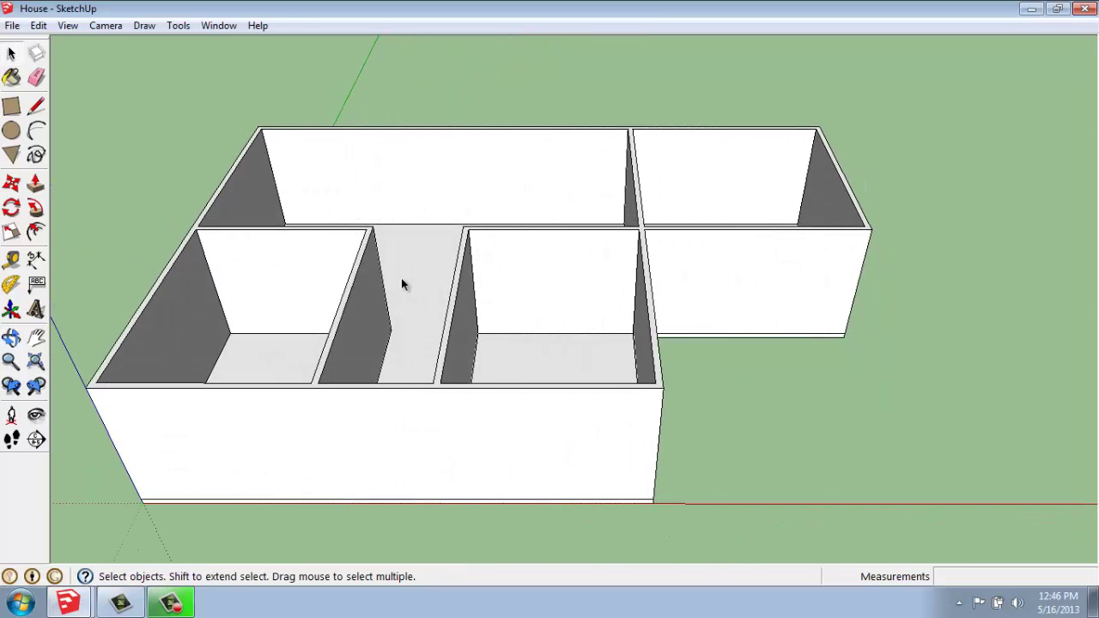
mouse_move(594, 307)
middle_down()
mouse_move(606, 306)
mouse_move(527, 323)
mouse_move(471, 319)
middle_up()
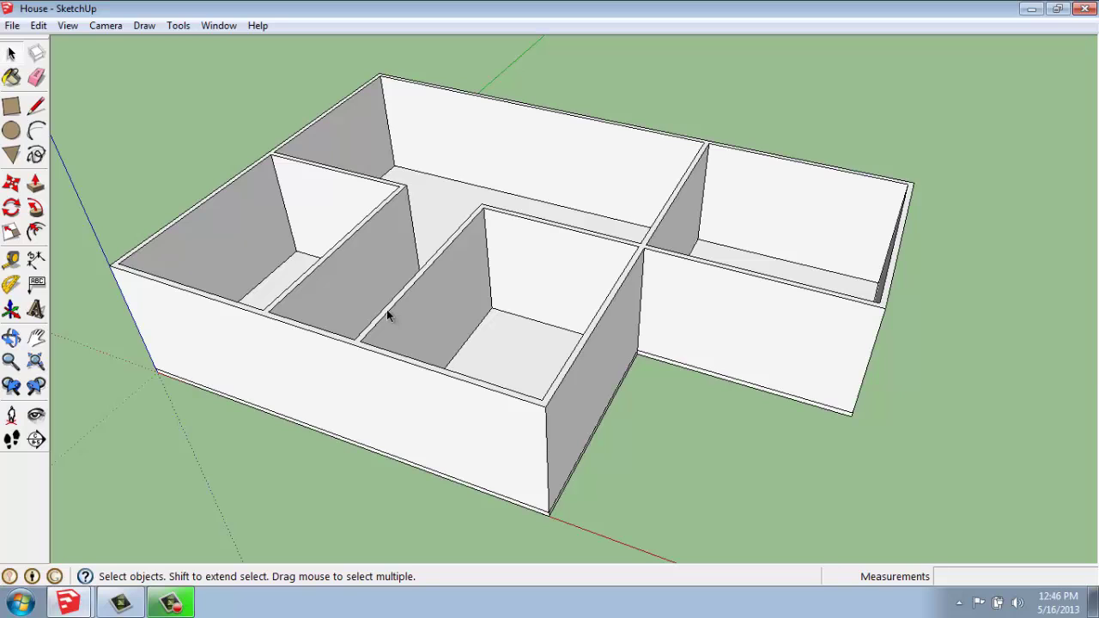
scroll(387, 316, down, 2)
scroll(301, 270, down, 1)
scroll(295, 253, up, 2)
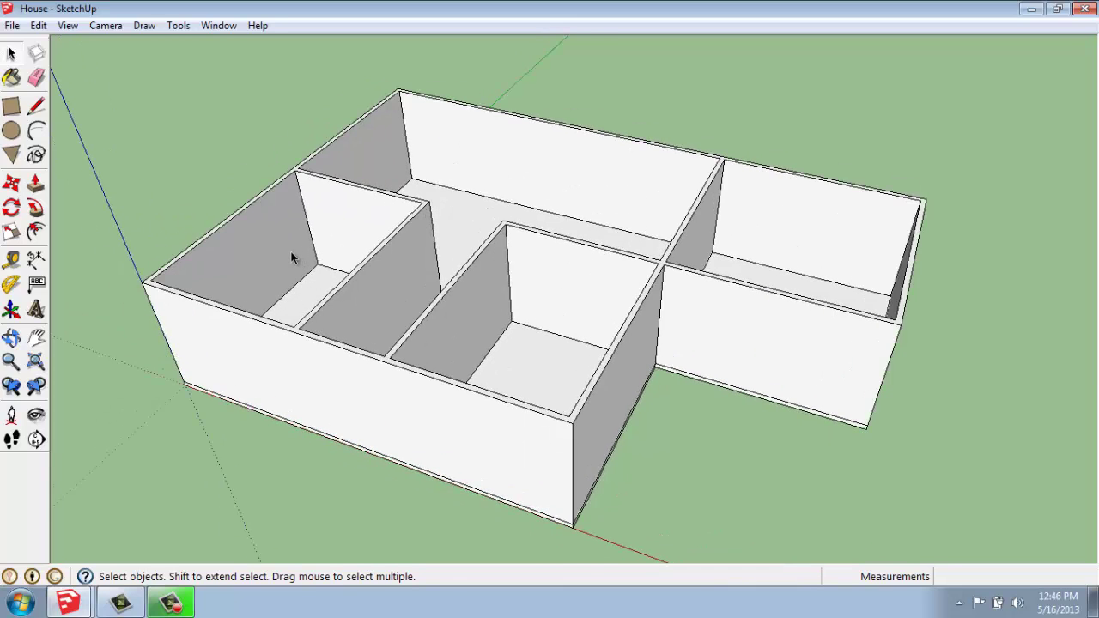
scroll(295, 253, up, 2)
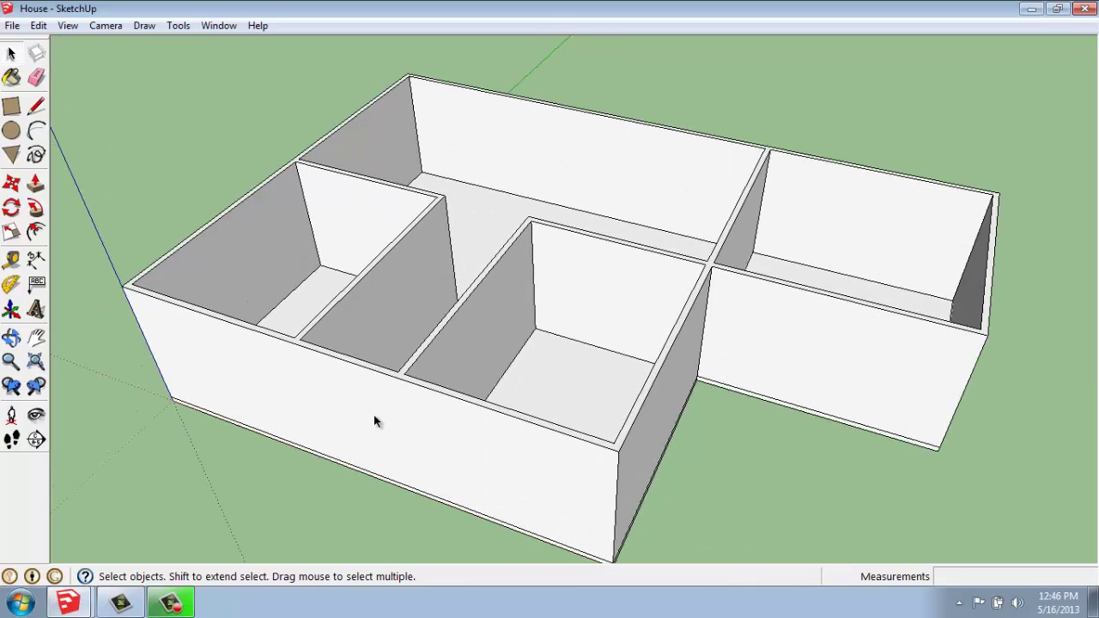
click(425, 392)
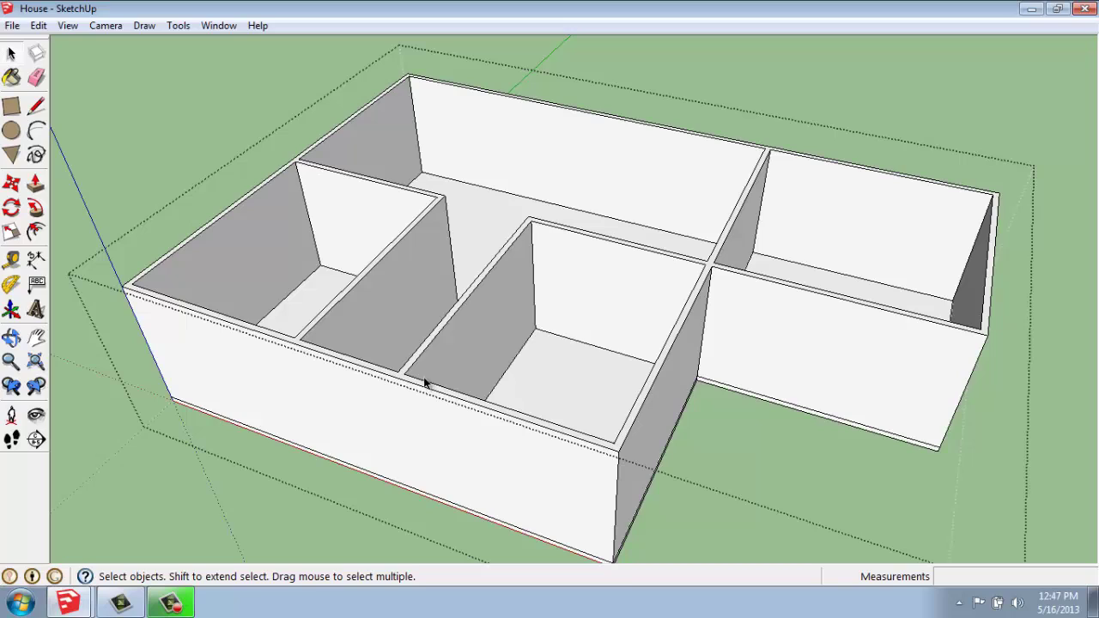
click(845, 85)
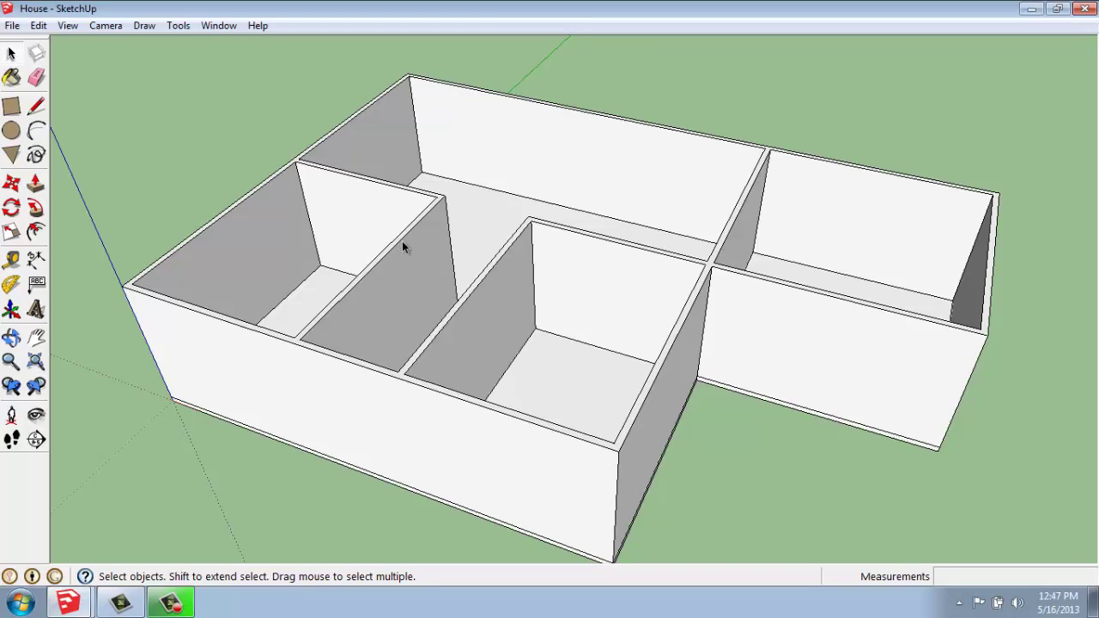
Step: Enter the house group for editing with Edit Group
right_click(403, 244)
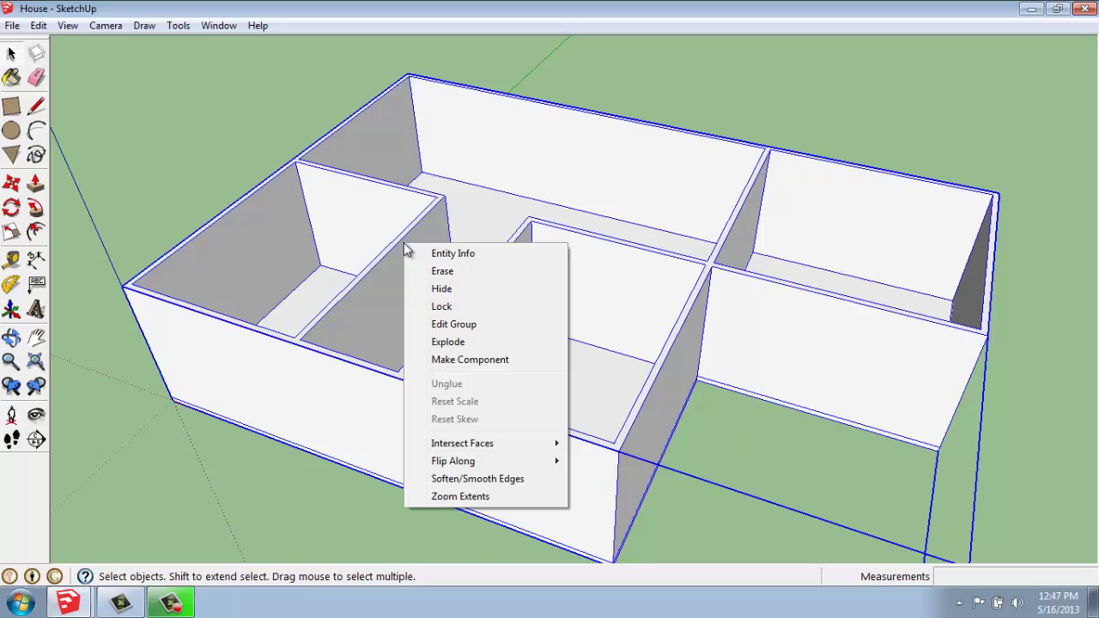
click(721, 93)
double_click(586, 240)
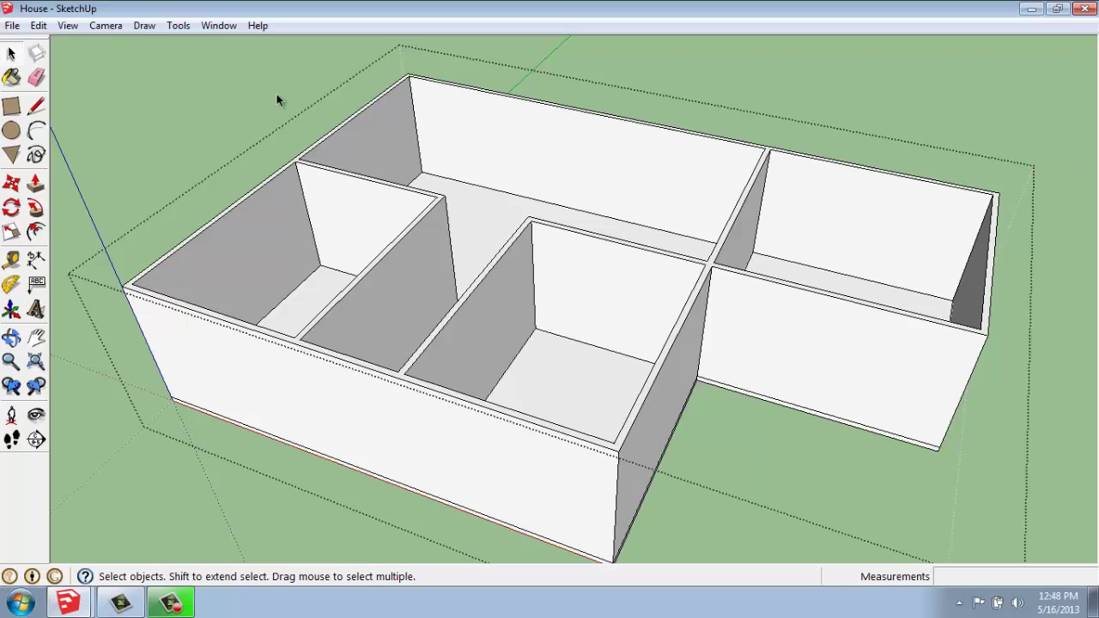
middle_drag(233, 240, 527, 256)
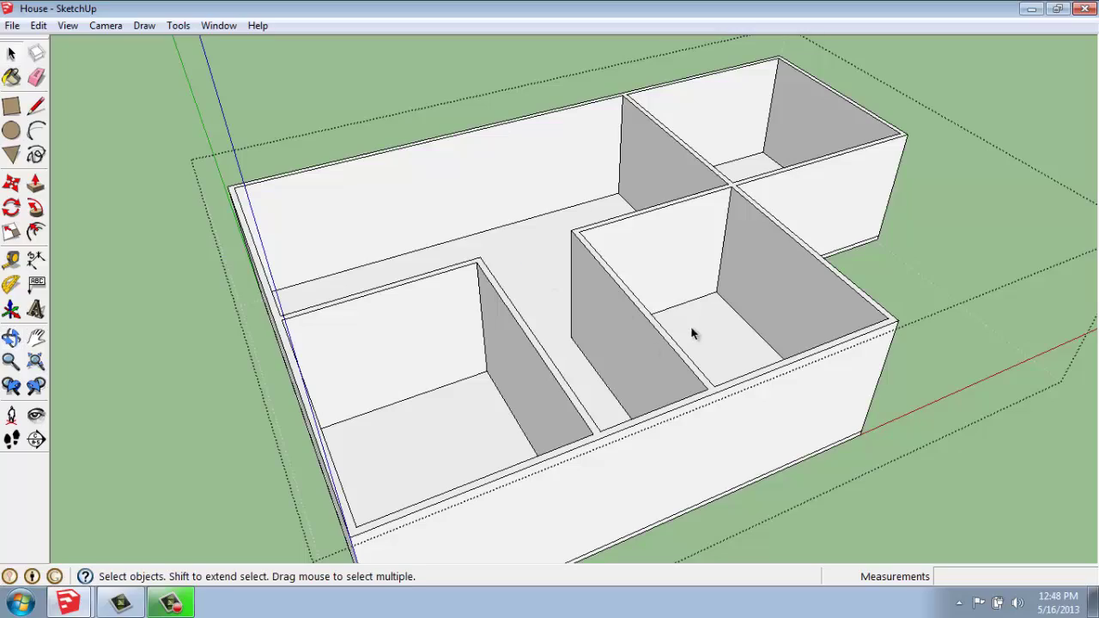
mouse_move(942, 310)
middle_down()
mouse_move(577, 329)
mouse_move(444, 319)
mouse_move(378, 300)
middle_up()
scroll(363, 309, up, 2)
scroll(364, 309, up, 3)
middle_drag(674, 368, 592, 373)
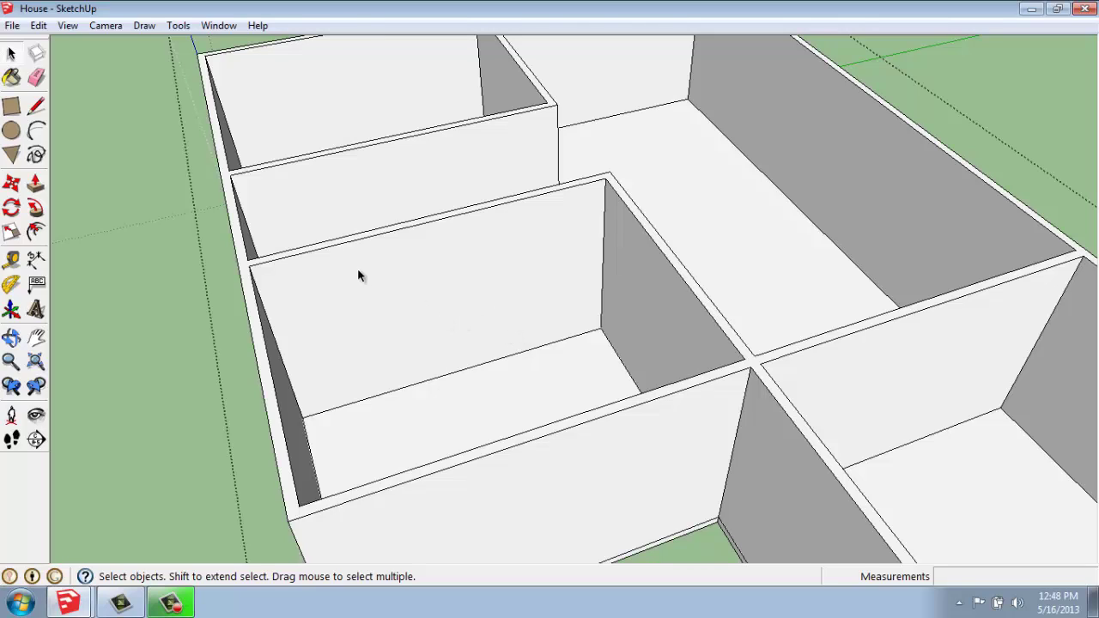
Step: Place guides 24 inches in from both side edges of the interior wall
click(12, 260)
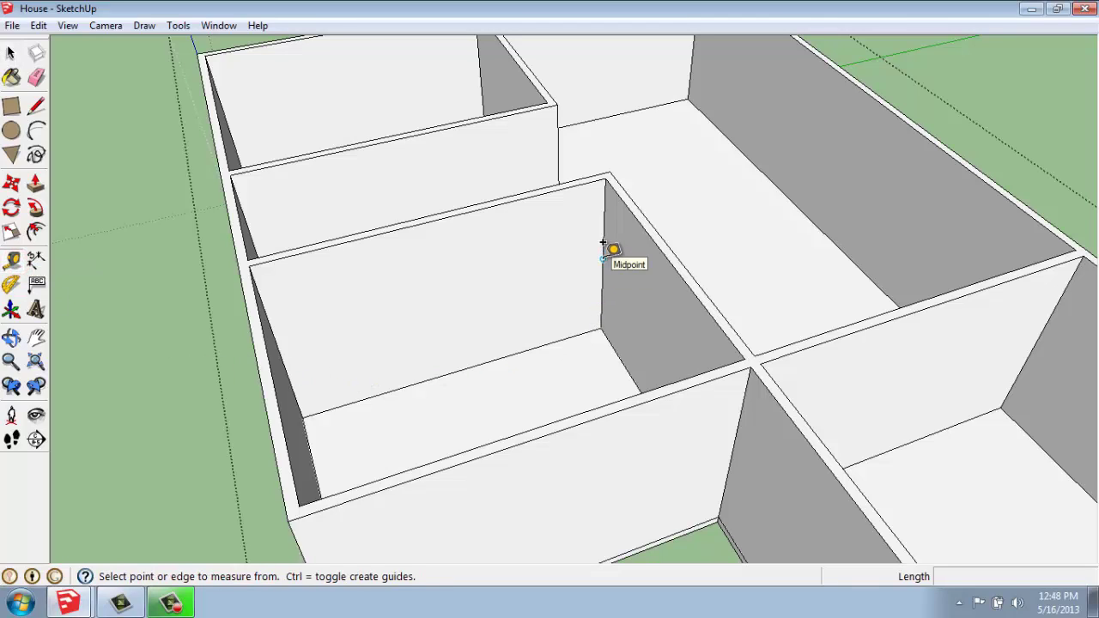
click(603, 244)
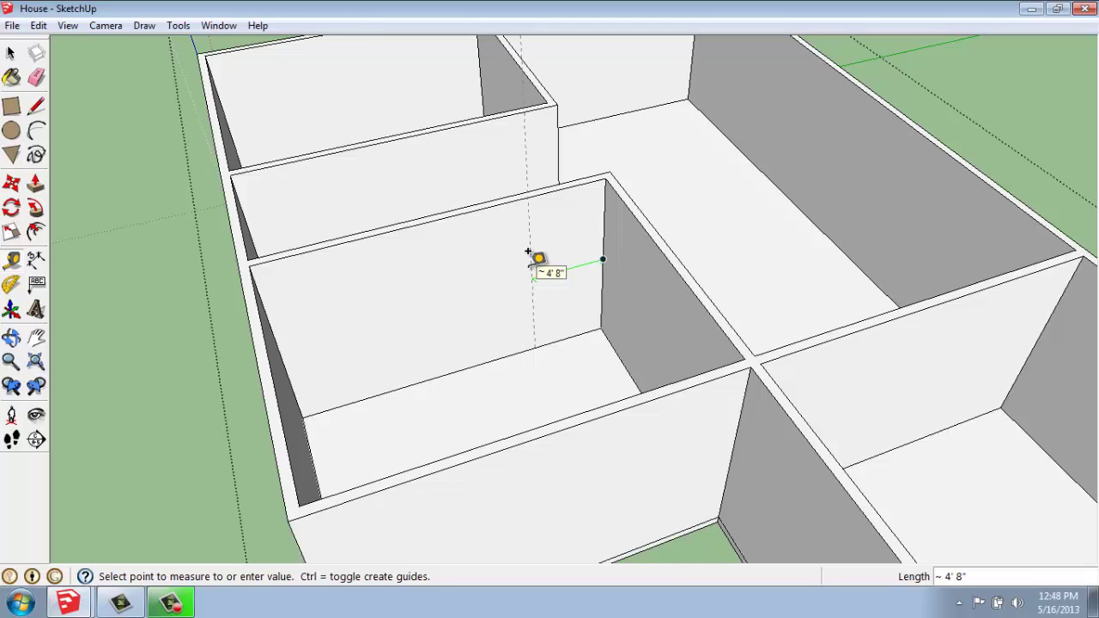
text(24)
key(Return)
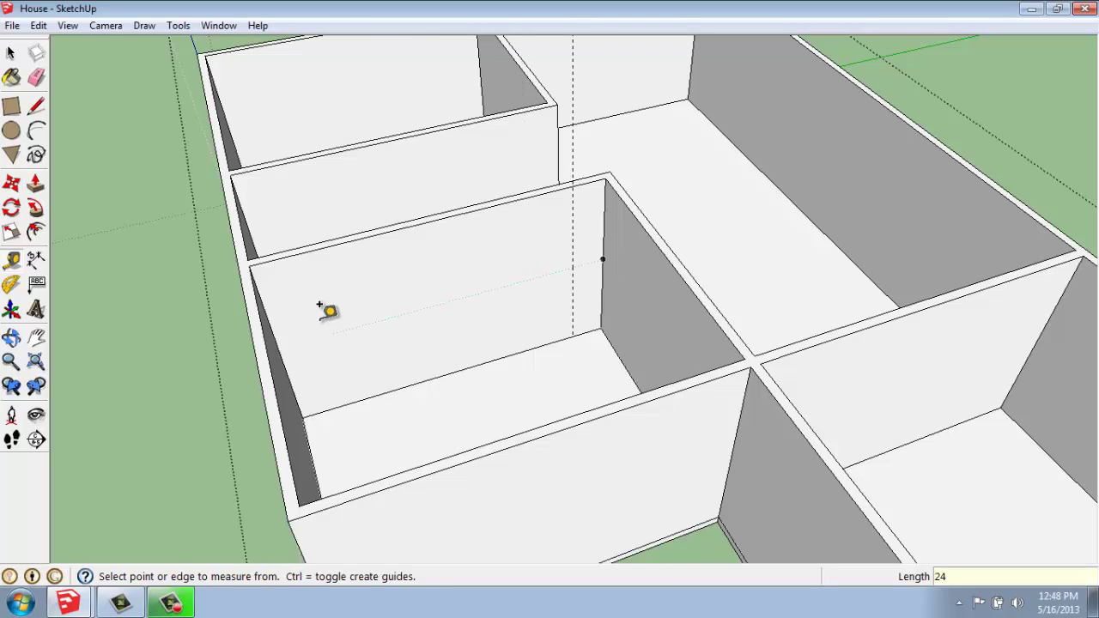
click(273, 335)
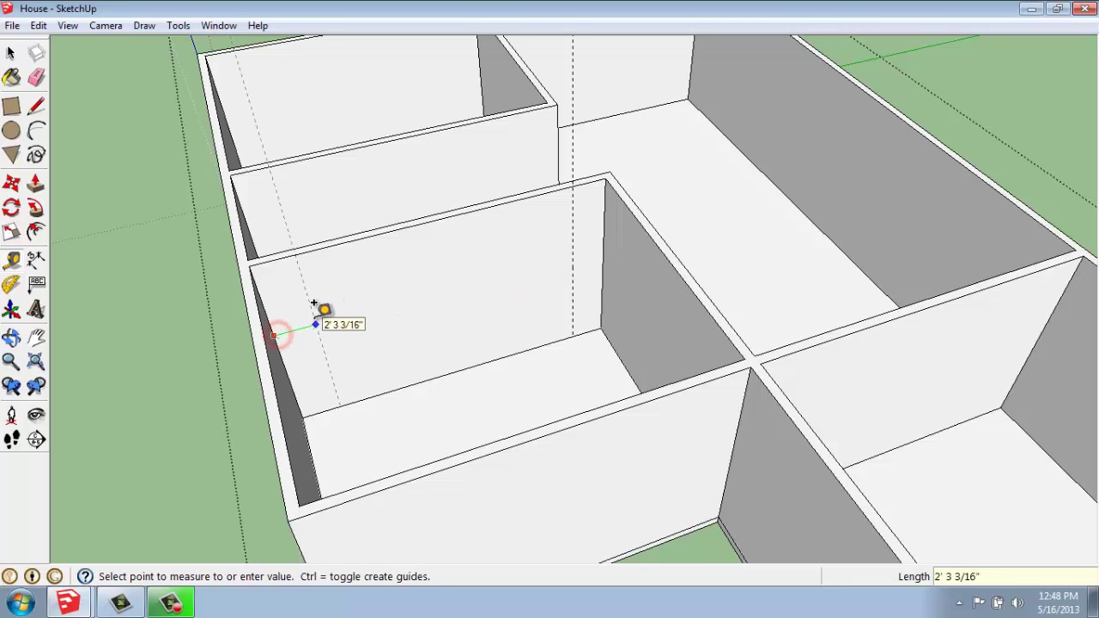
text(24)
key(Return)
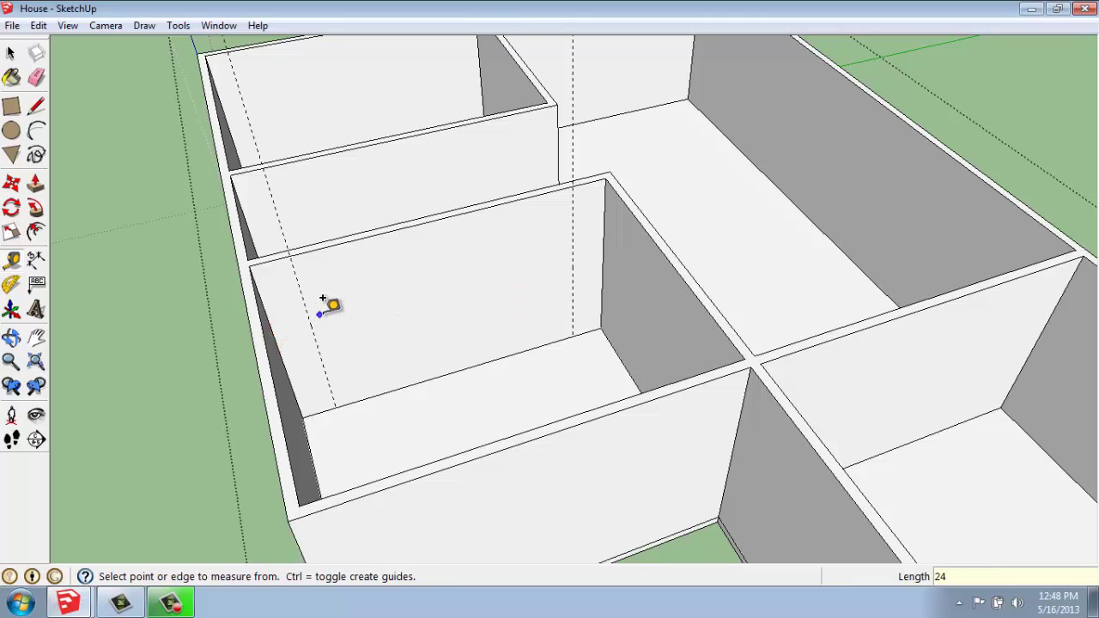
Step: Add a horizontal guide 36 inches below the wall's top edge
middle_drag(385, 314, 390, 314)
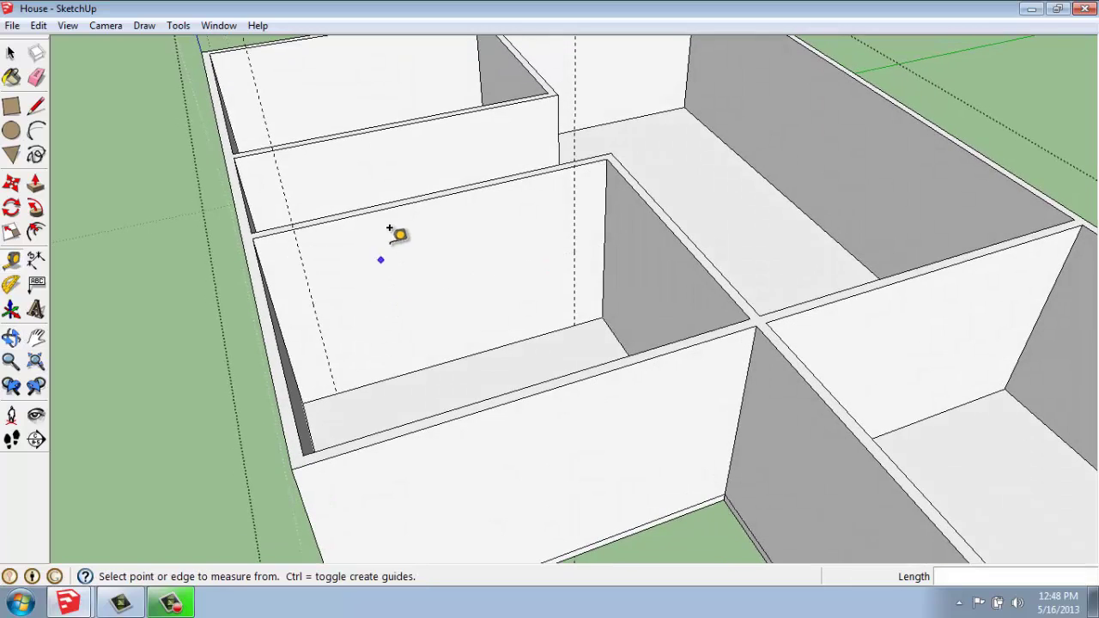
click(405, 205)
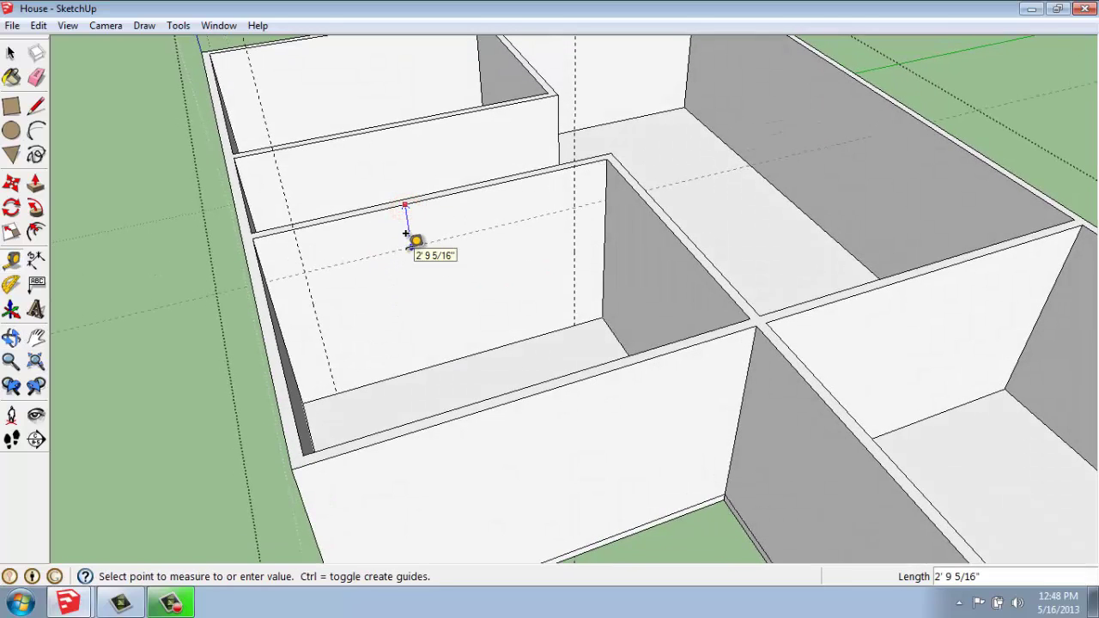
text(36)
key(Return)
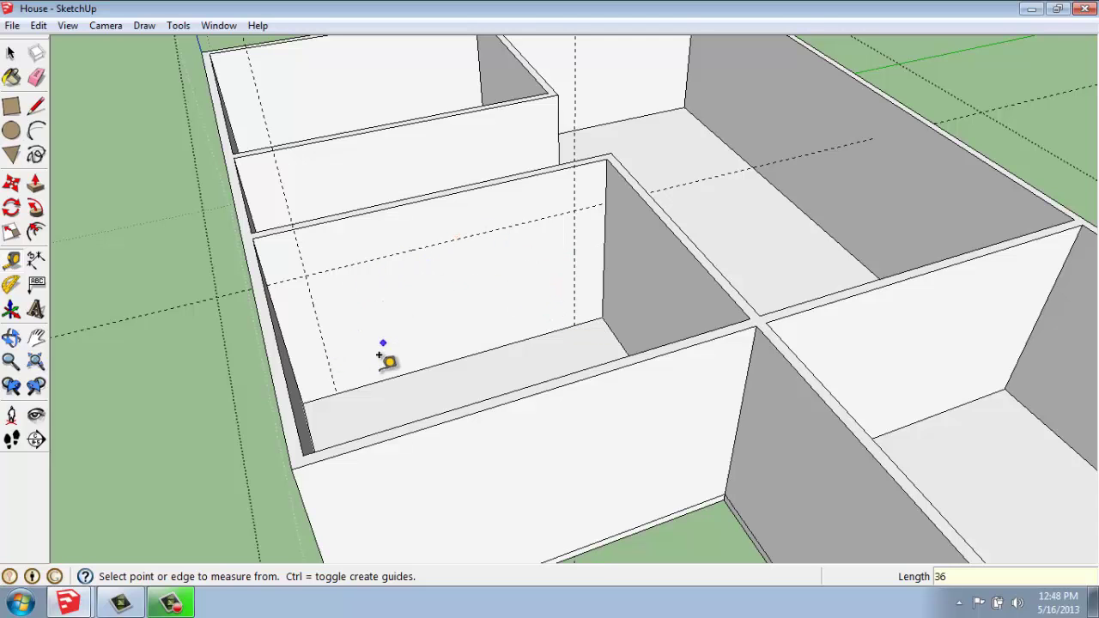
middle_drag(400, 319, 390, 325)
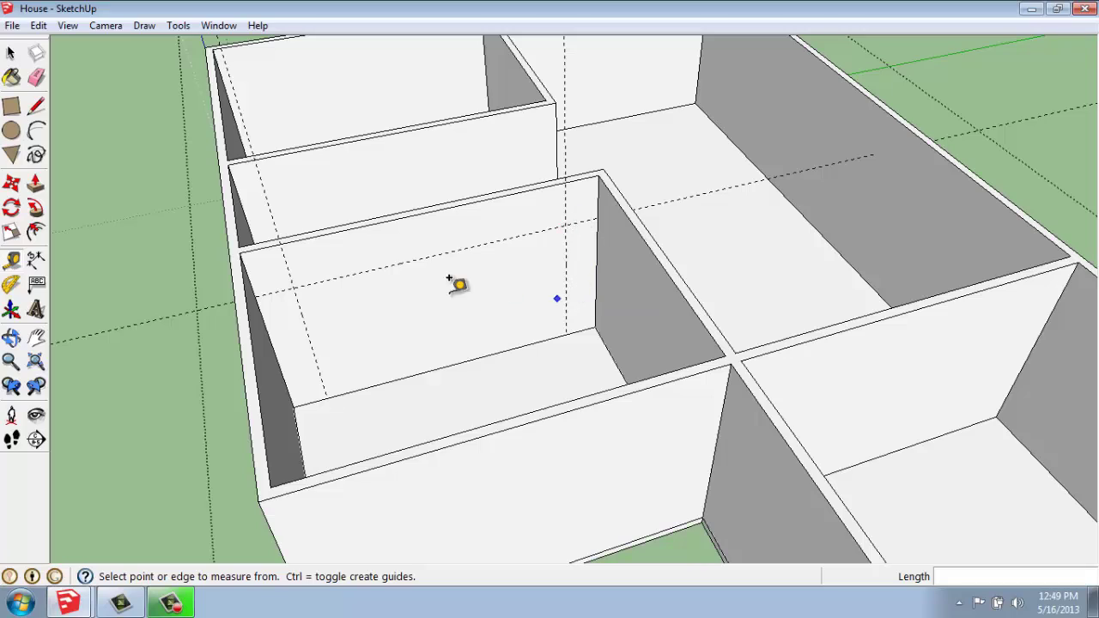
Step: Draw the doorway rectangle from the floor to the guide intersection
click(11, 104)
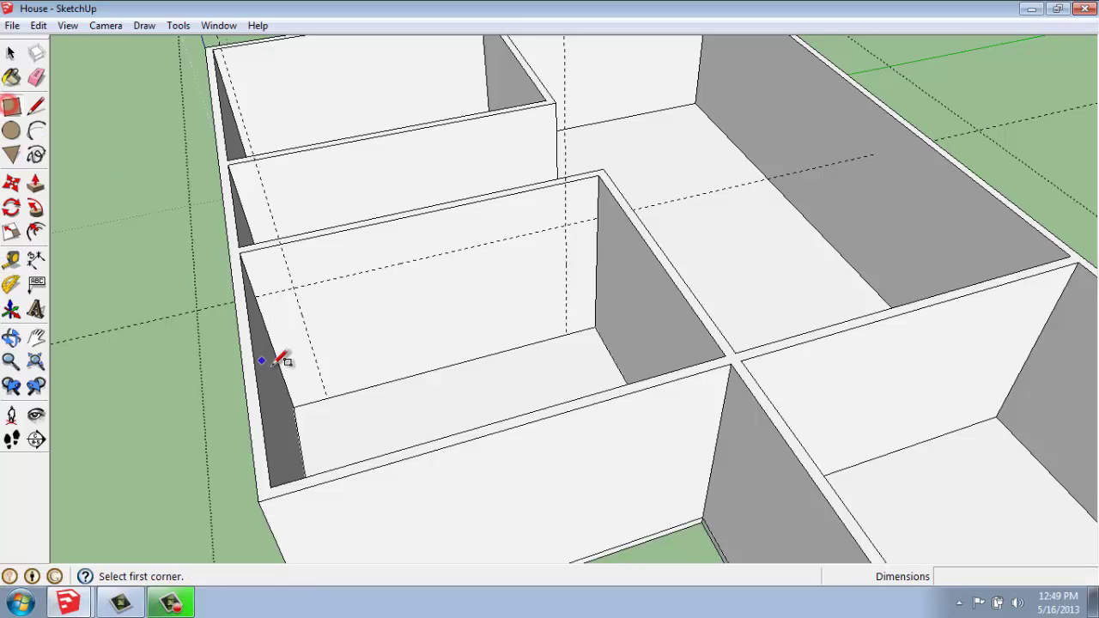
click(328, 397)
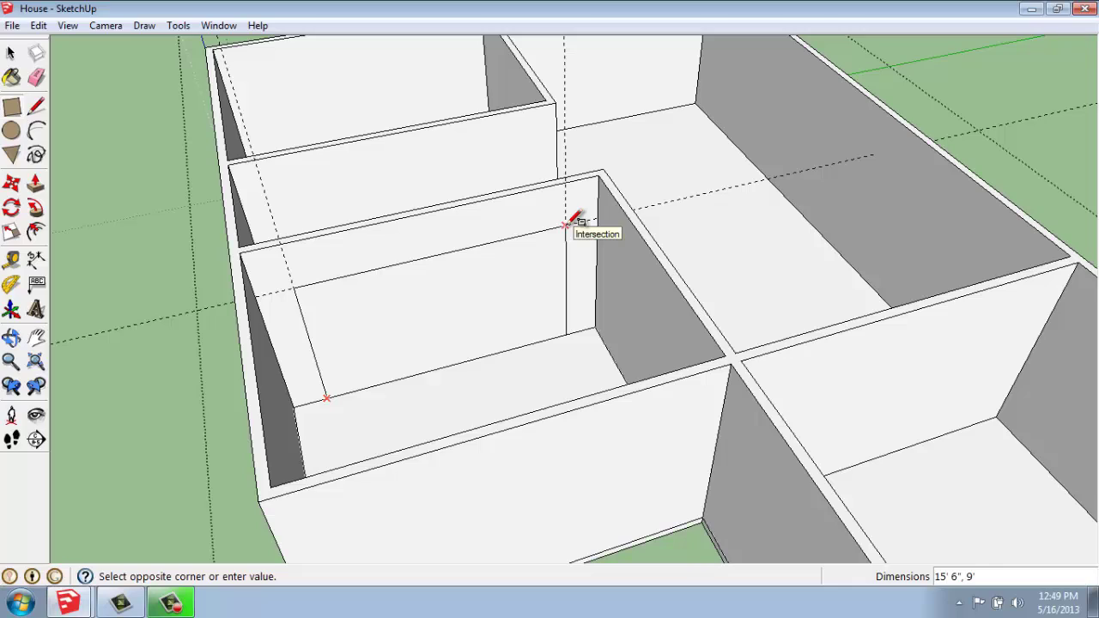
click(566, 225)
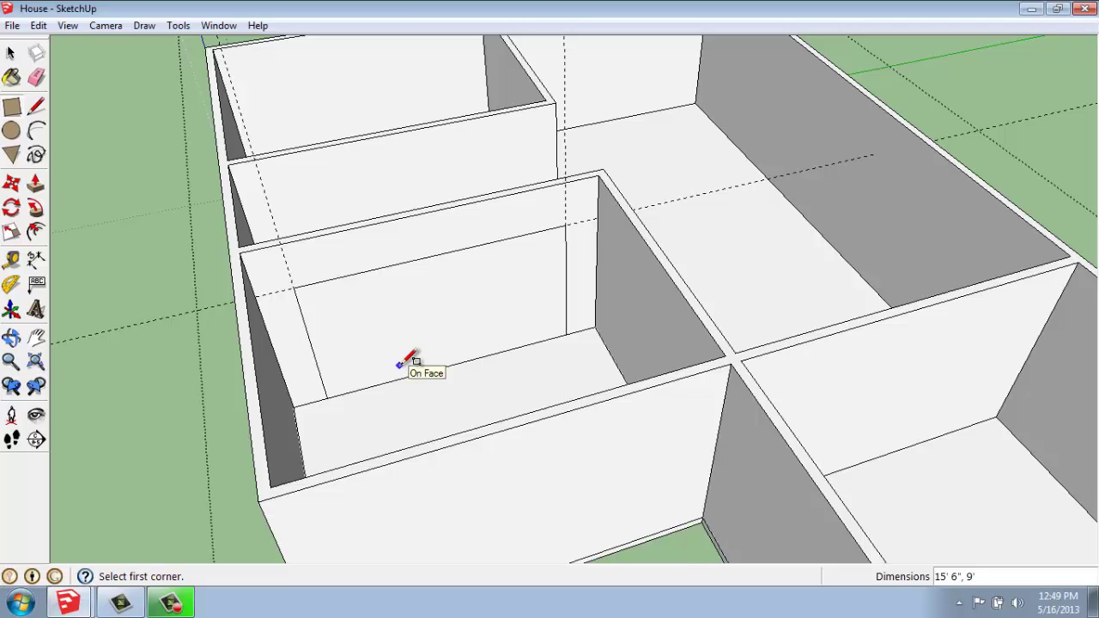
Step: Draw a 2-point arc across the rectangle's top with a 12-inch bulge
click(36, 133)
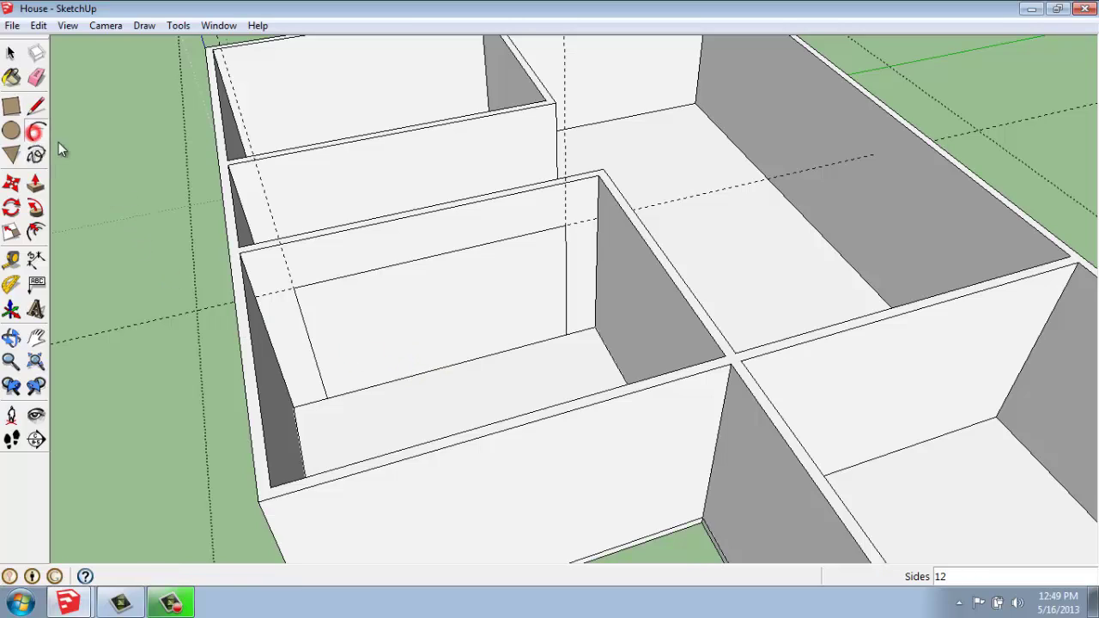
click(293, 288)
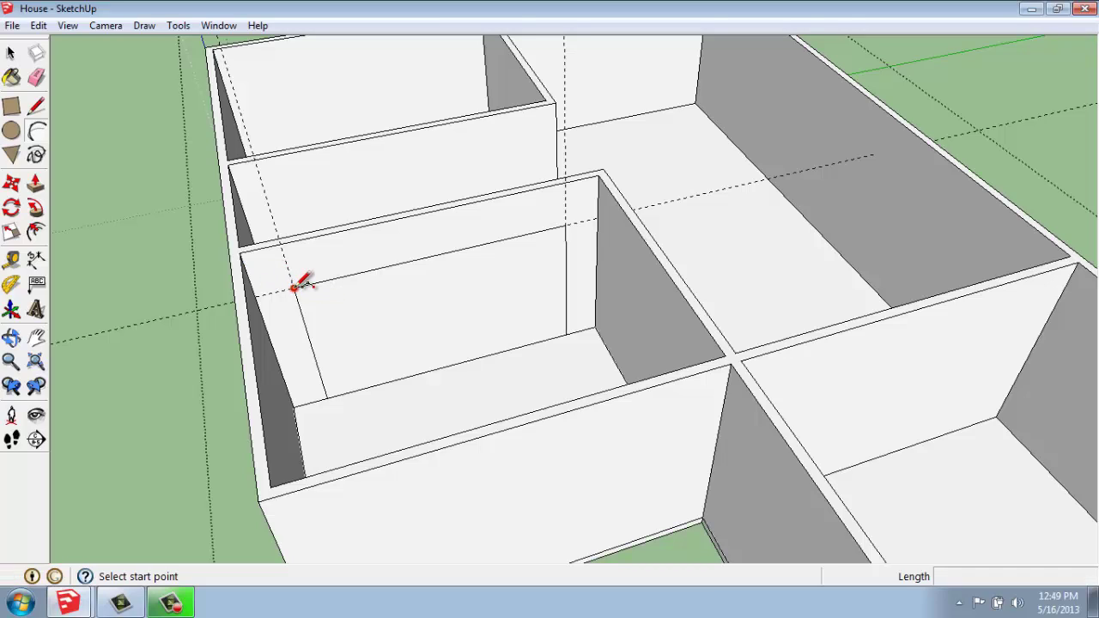
click(566, 225)
text(1)
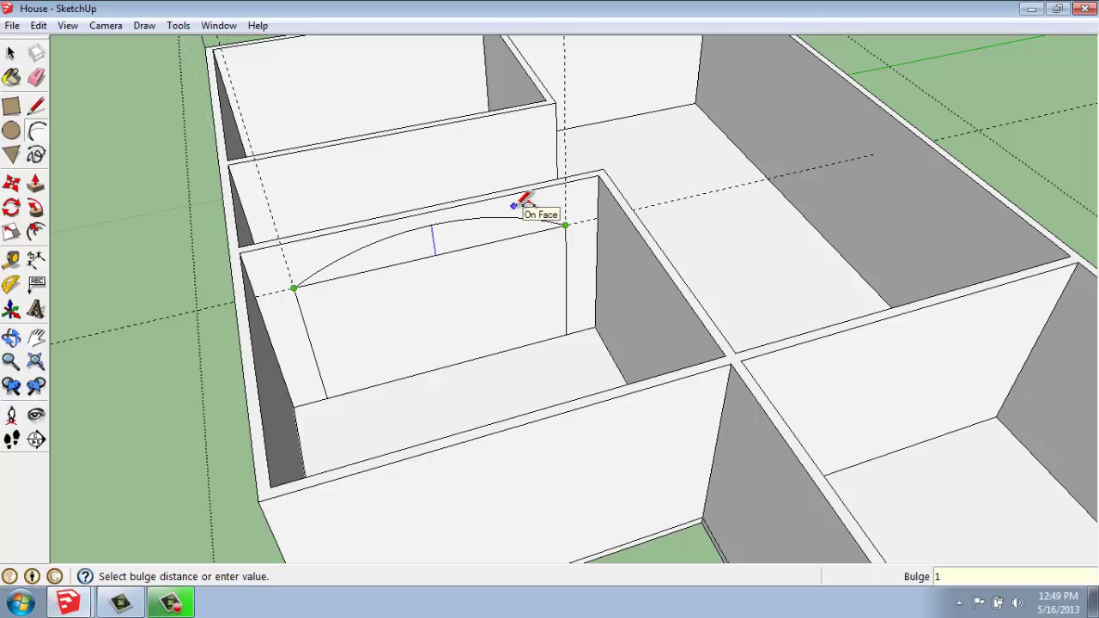
text(2)
key(Return)
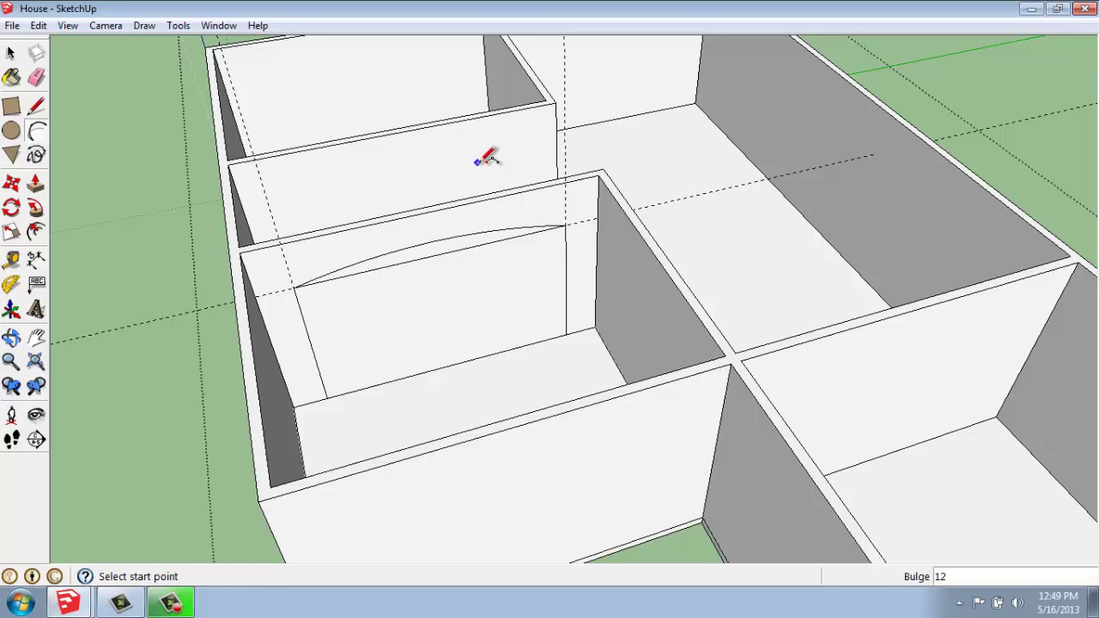
mouse_move(421, 258)
middle_down()
mouse_move(436, 199)
mouse_move(418, 235)
middle_up()
Step: Erase the straight chord beneath the arc, leaving a single curved doorway top
scroll(400, 206, up, 3)
scroll(399, 201, up, 2)
scroll(454, 183, up, 2)
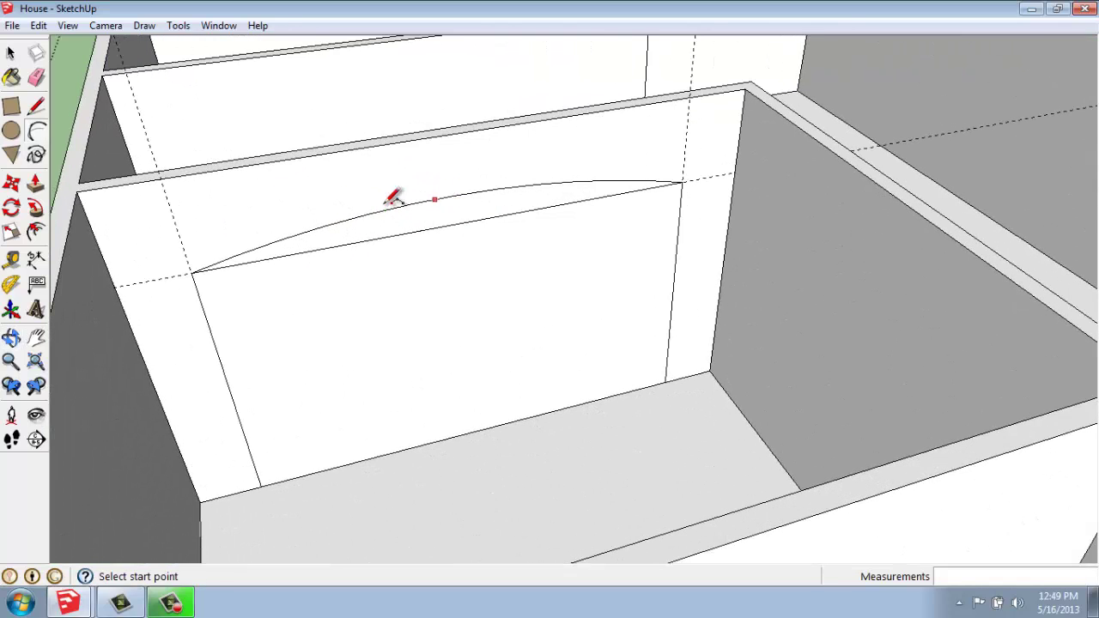
click(36, 79)
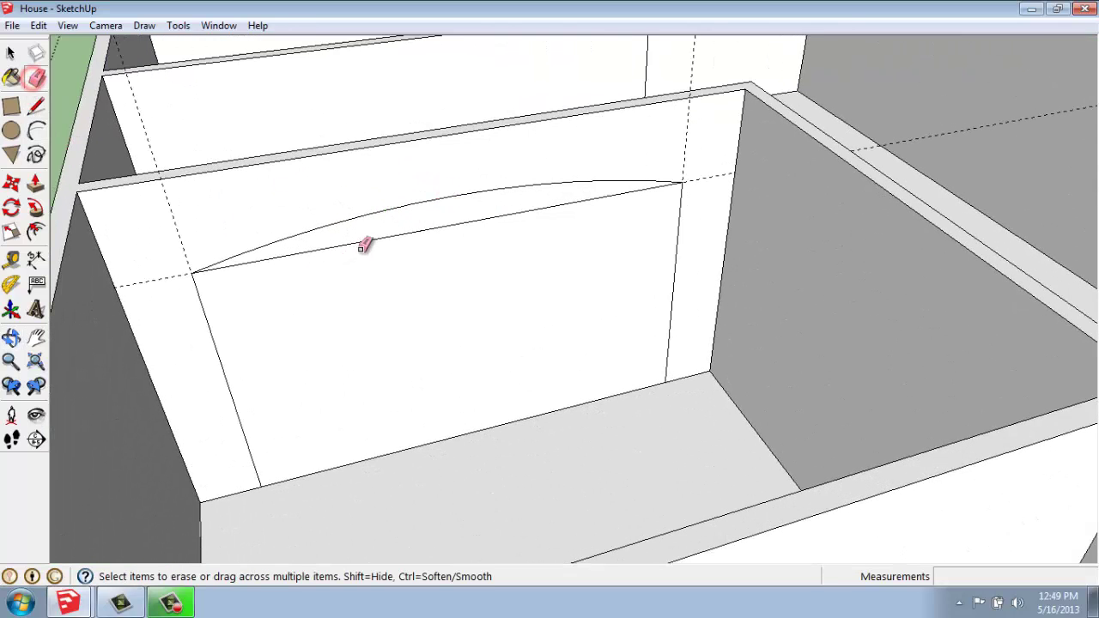
click(371, 239)
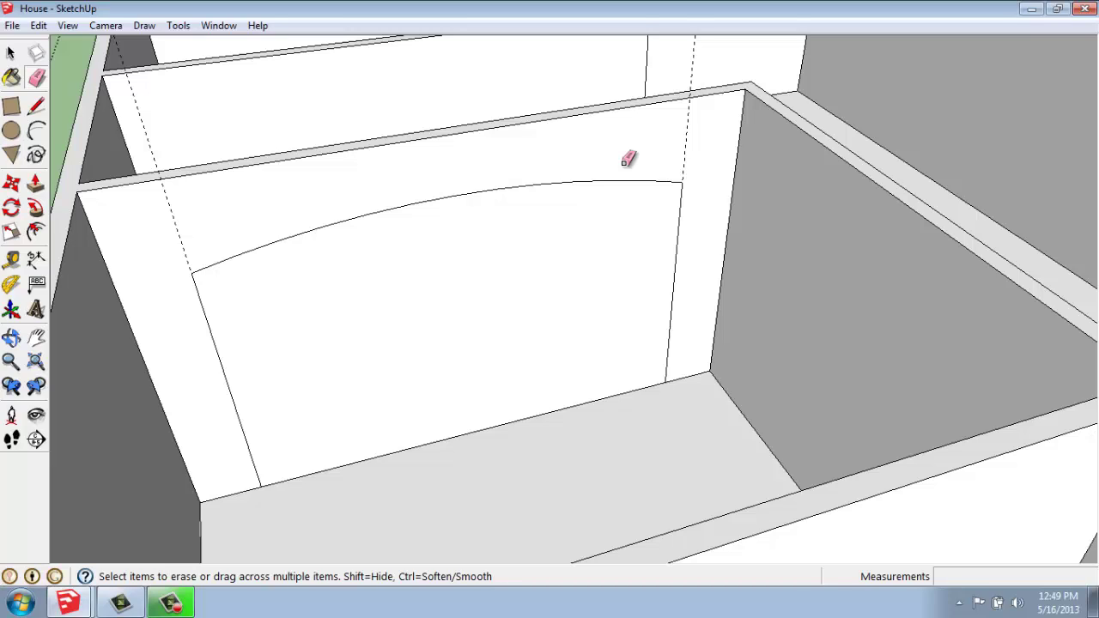
scroll(586, 125, down, 2)
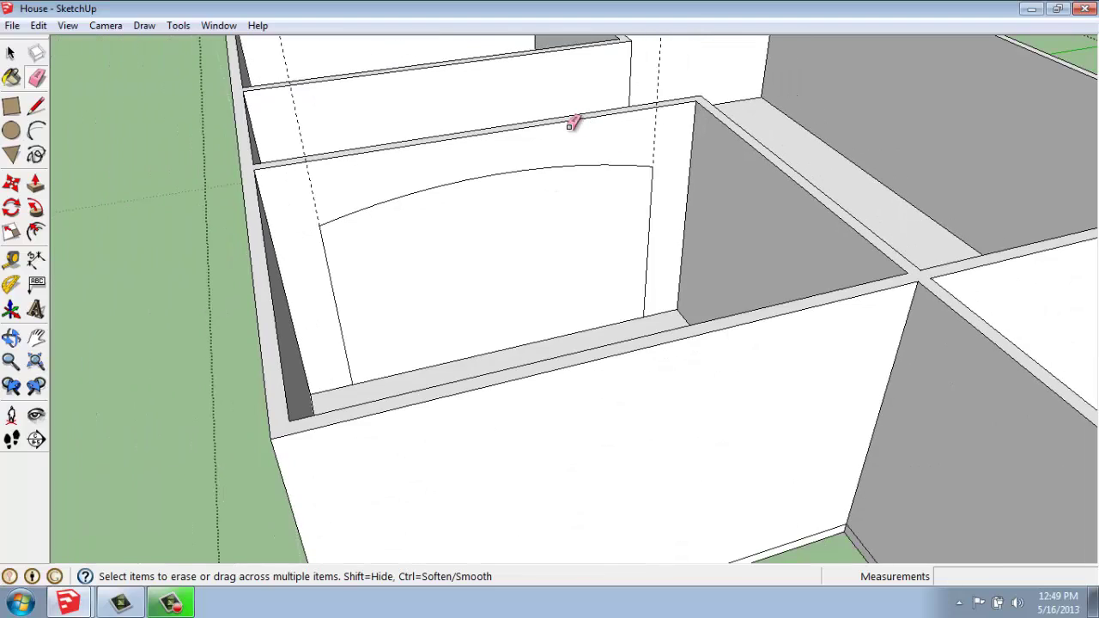
mouse_move(472, 161)
middle_down()
mouse_move(503, 196)
mouse_move(486, 192)
middle_up()
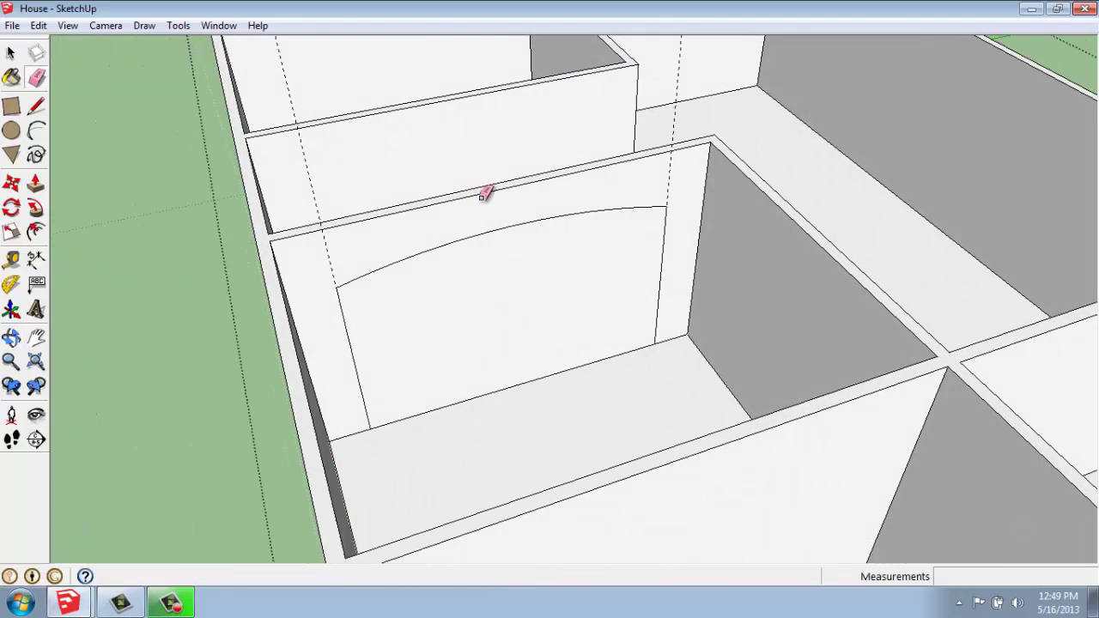
Step: Push the arched face back through the wall's 6-inch thickness and check the opening
click(34, 184)
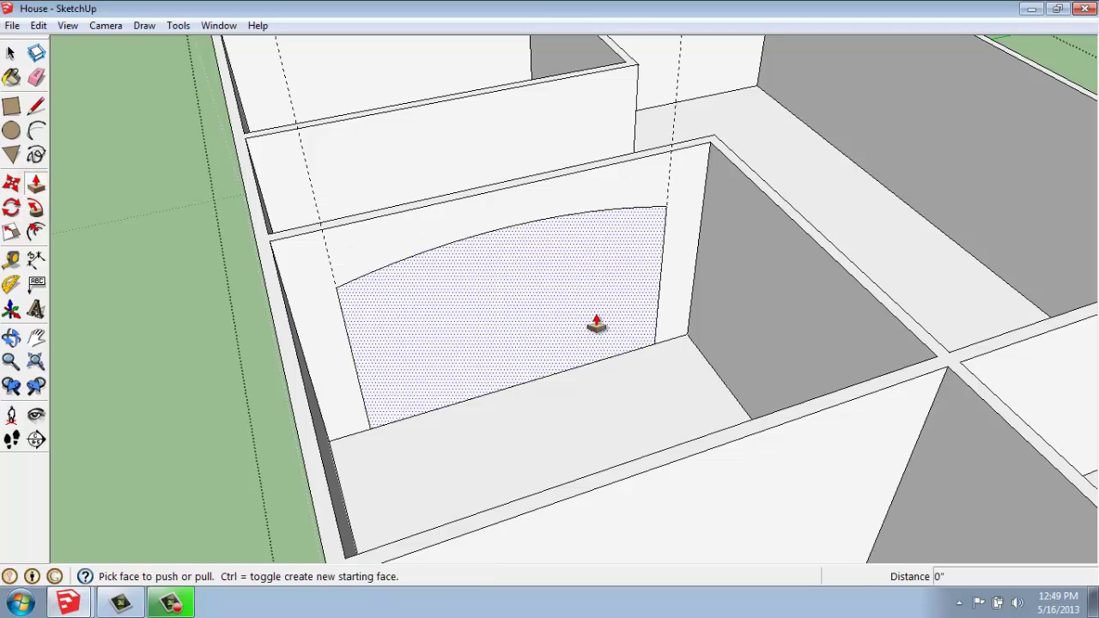
drag(597, 324, 582, 321)
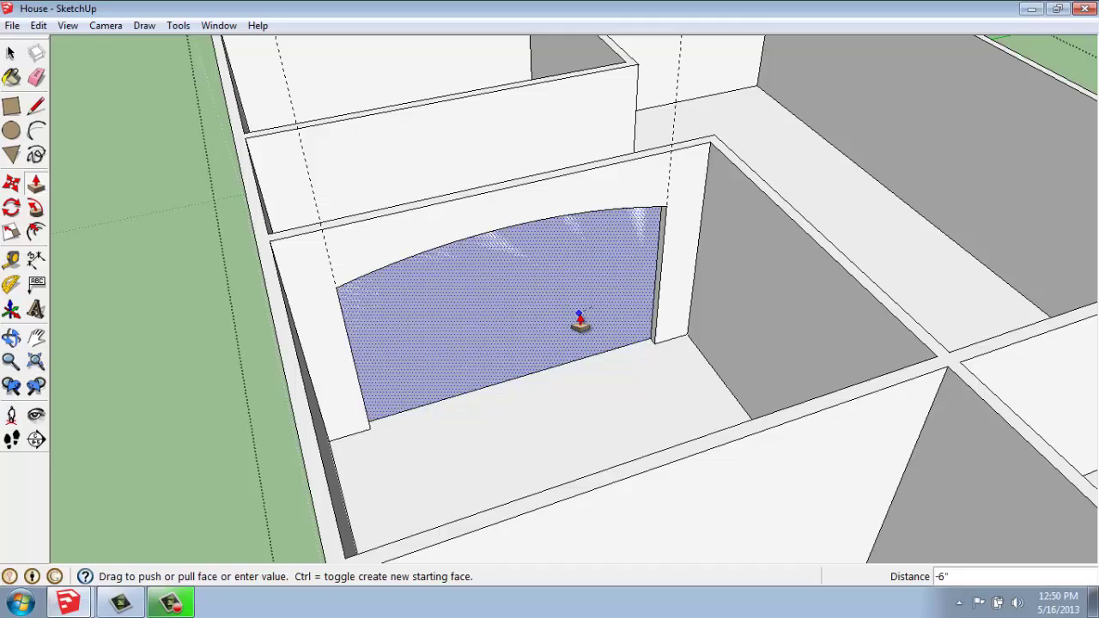
click(580, 322)
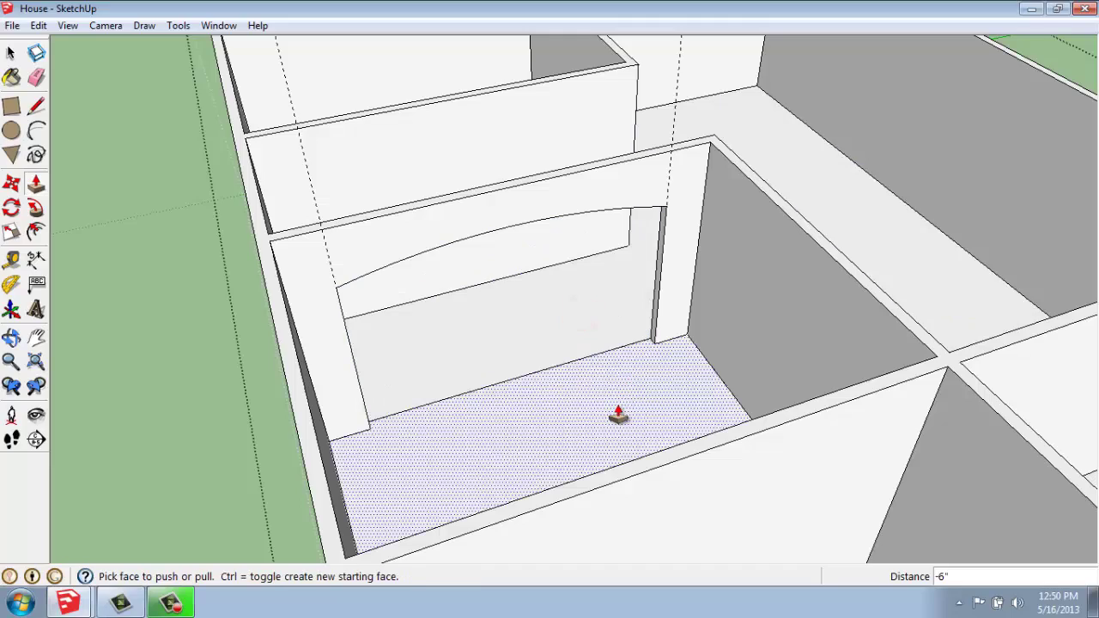
mouse_move(601, 422)
middle_down()
mouse_move(643, 367)
mouse_move(729, 392)
mouse_move(695, 418)
mouse_move(888, 456)
mouse_move(1055, 407)
mouse_move(1014, 464)
mouse_move(957, 502)
mouse_move(630, 344)
mouse_move(469, 321)
mouse_move(463, 376)
middle_up()
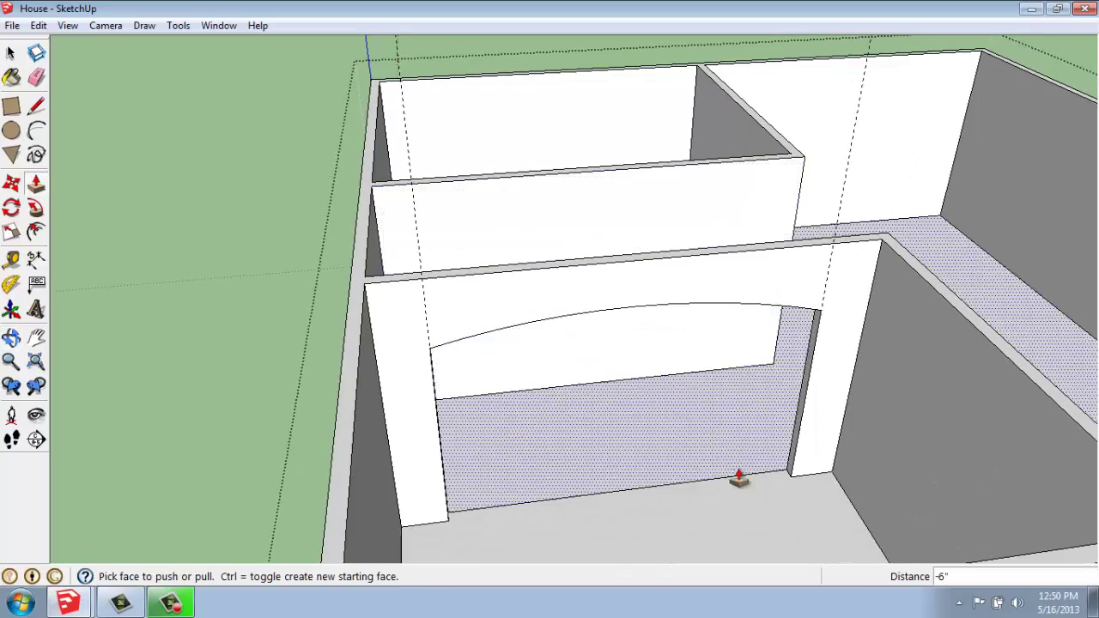
scroll(781, 499, up, 3)
scroll(679, 454, up, 2)
middle_drag(678, 453, 765, 456)
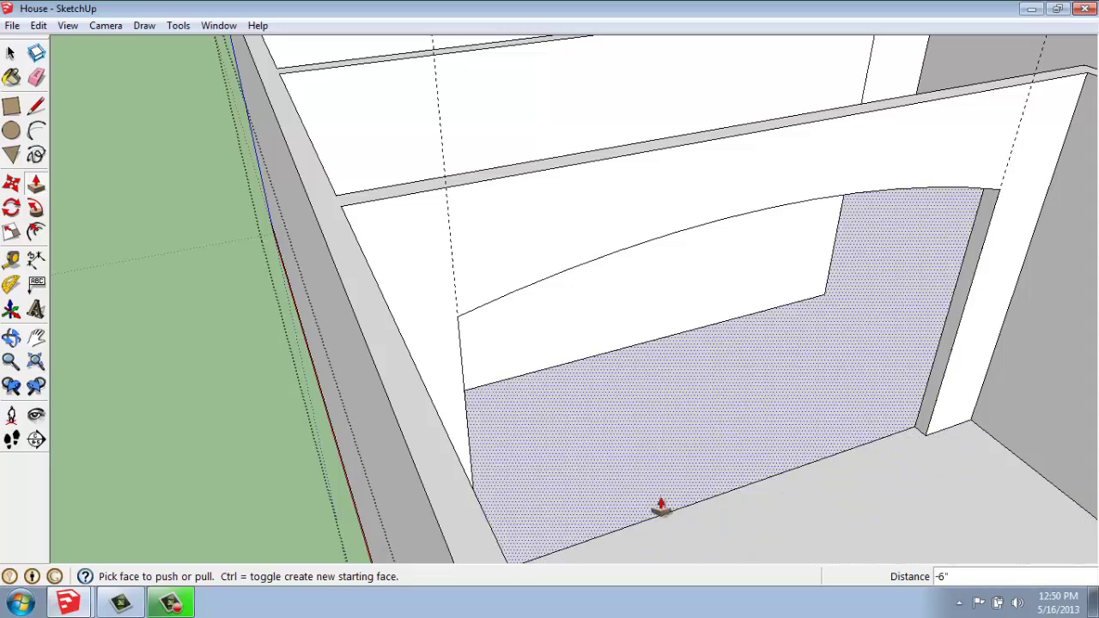
scroll(658, 504, down, 2)
scroll(592, 459, down, 2)
mouse_move(533, 405)
middle_down()
mouse_move(519, 376)
mouse_move(456, 358)
mouse_move(560, 389)
middle_up()
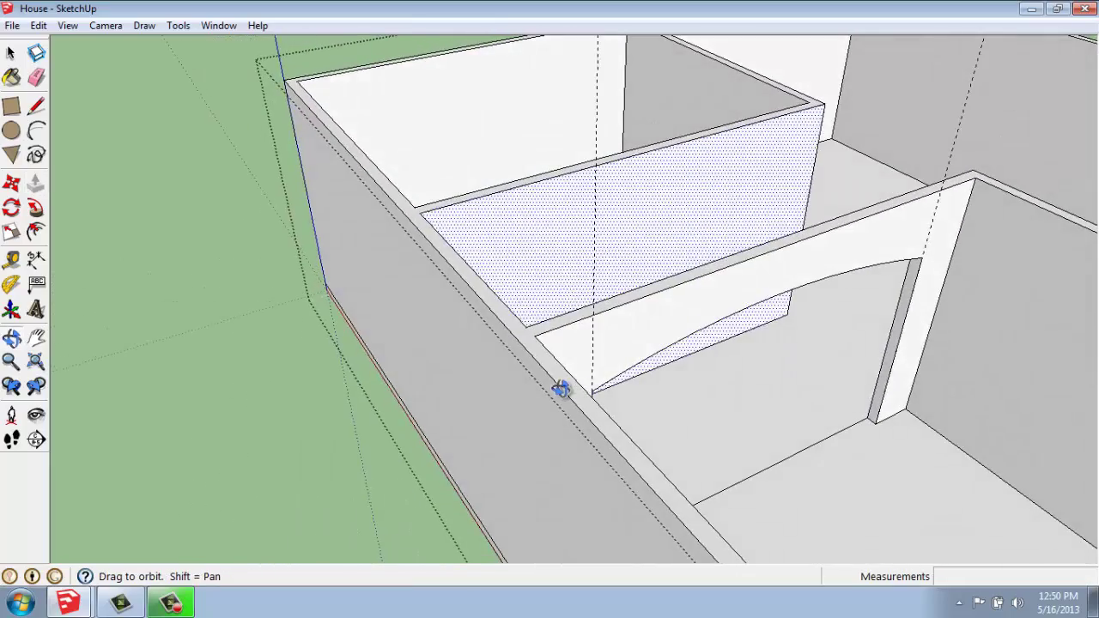
scroll(560, 389, down, 2)
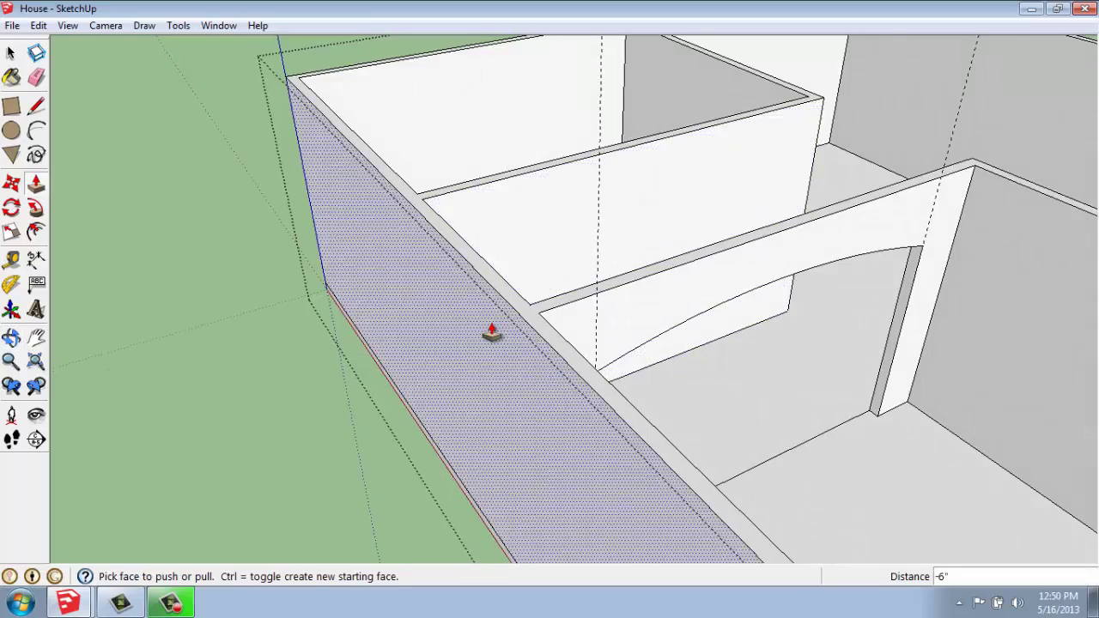
scroll(486, 339, down, 2)
scroll(473, 314, down, 2)
mouse_move(359, 255)
middle_down()
mouse_move(499, 324)
mouse_move(582, 344)
middle_up()
scroll(1039, 384, up, 2)
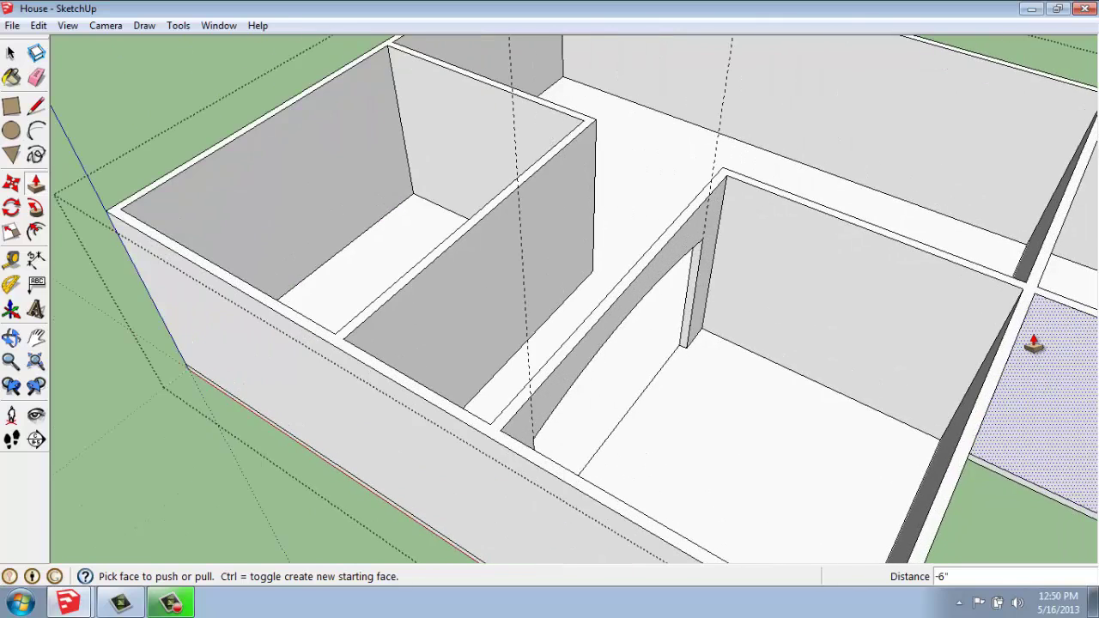
scroll(1039, 384, up, 1)
scroll(1039, 384, up, 1)
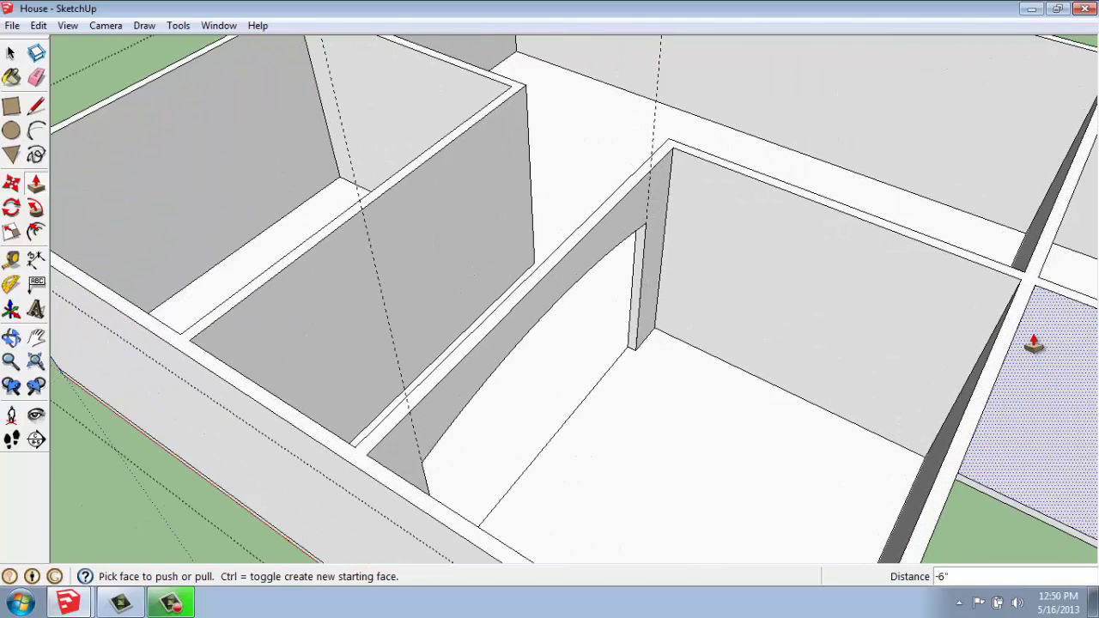
Step: Place guides 24 inches from the second wall's sides and 36 inches below its top
click(11, 258)
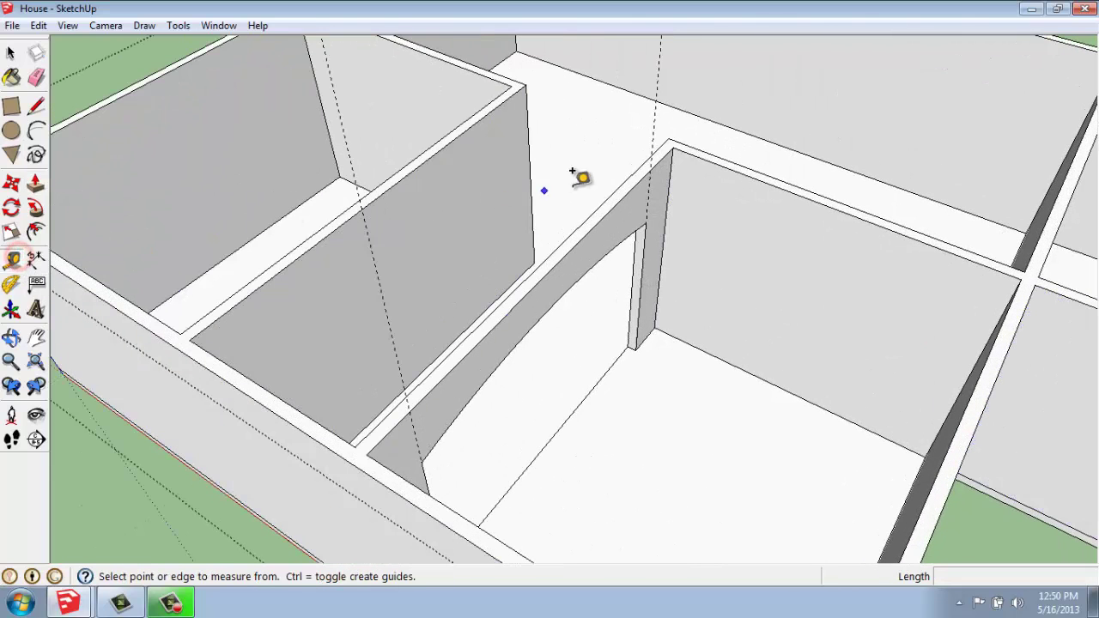
click(671, 155)
text(24)
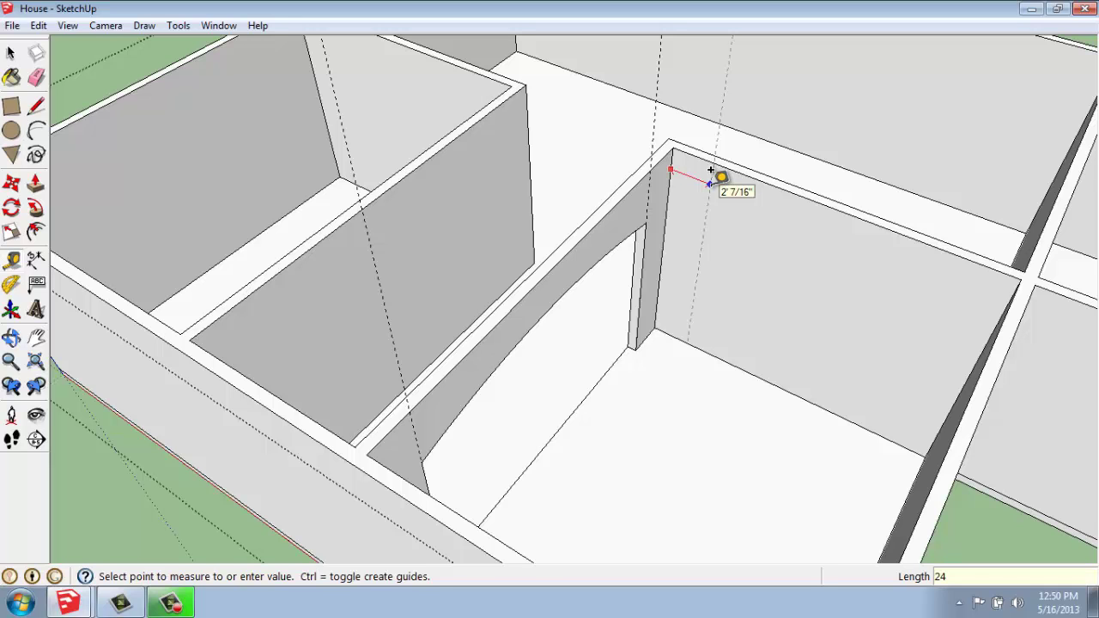
key(Return)
middle_drag(808, 332, 891, 350)
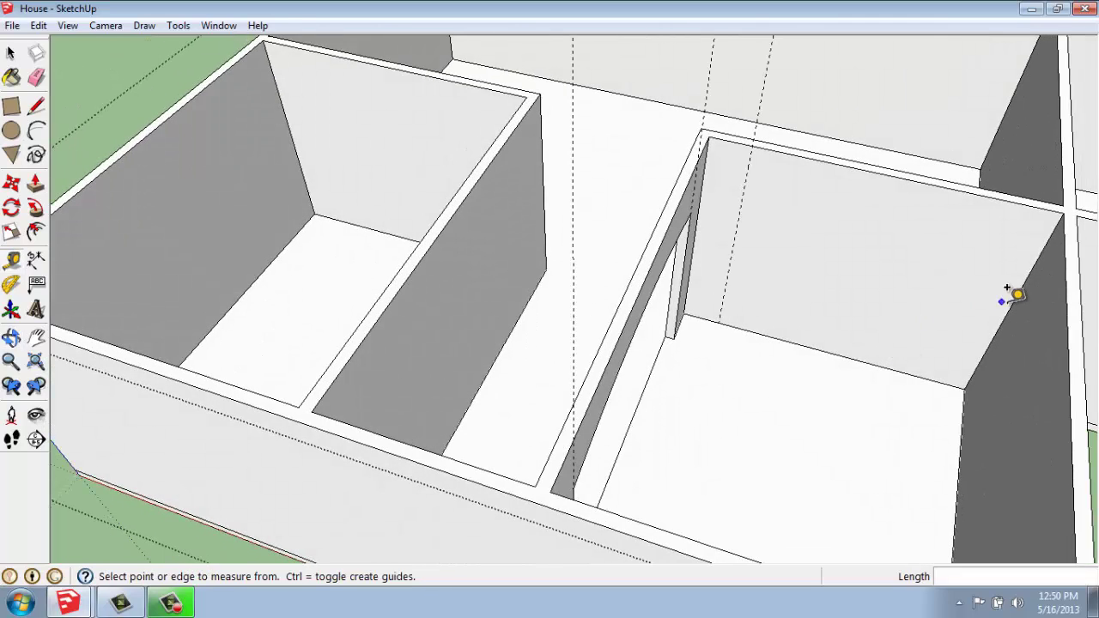
click(1021, 289)
text(24)
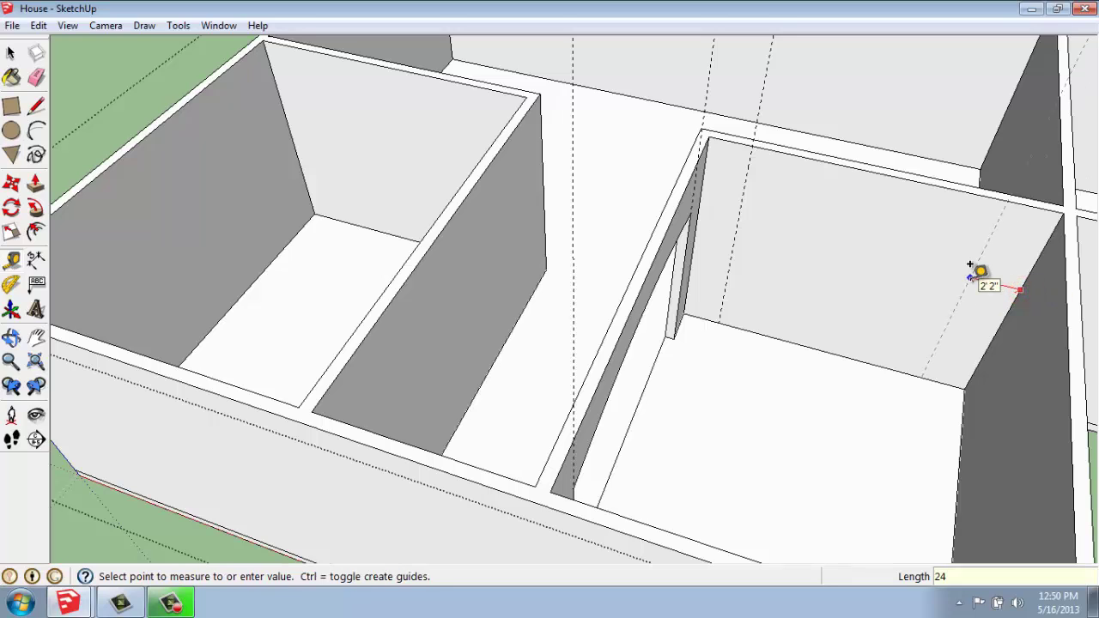
key(Return)
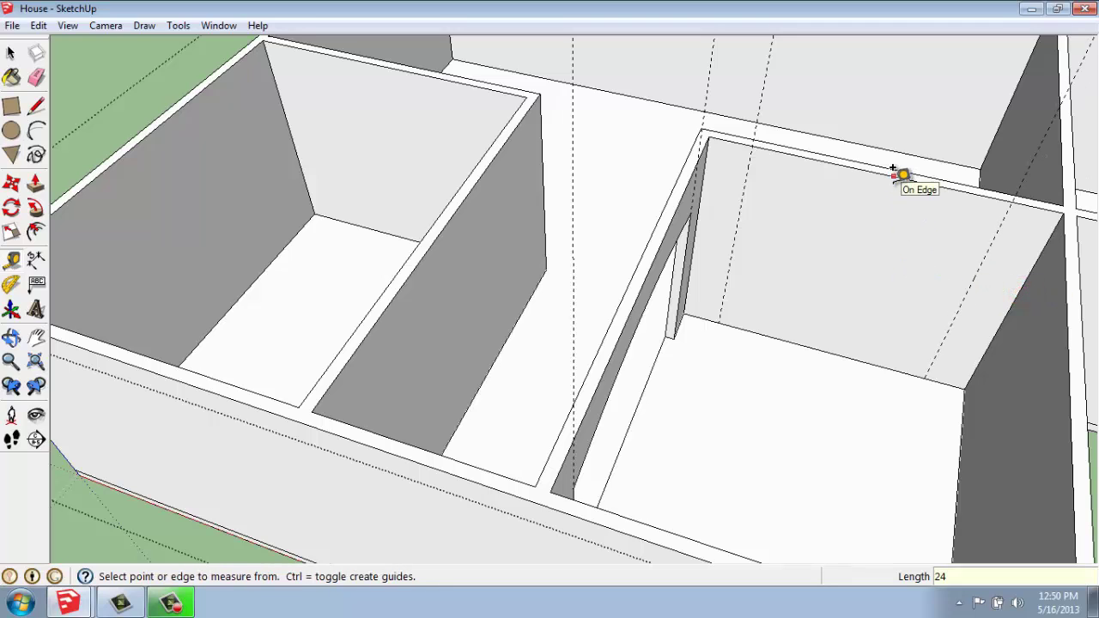
click(894, 181)
text(36)
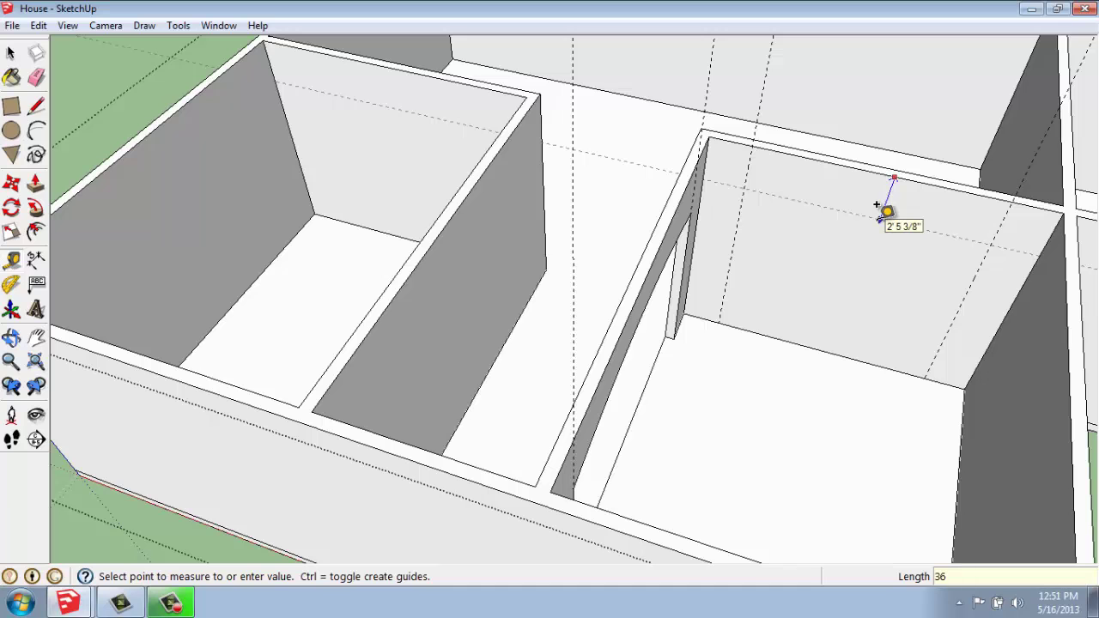
key(Return)
middle_drag(935, 305, 764, 246)
Step: Draw the doorway rectangle between guide points on the second wall
click(19, 110)
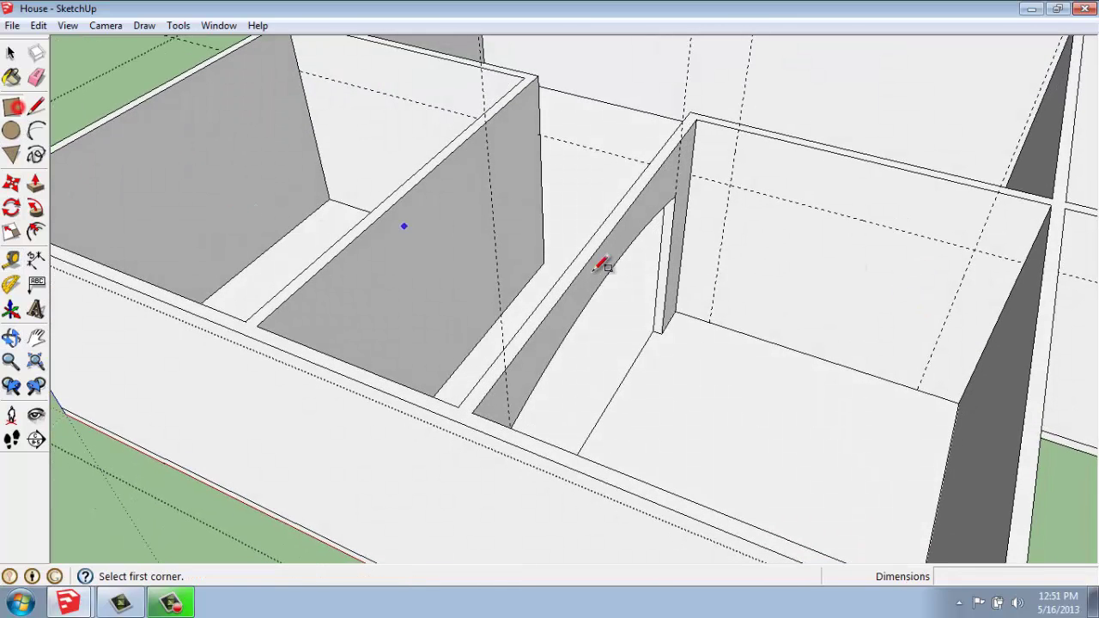
click(714, 319)
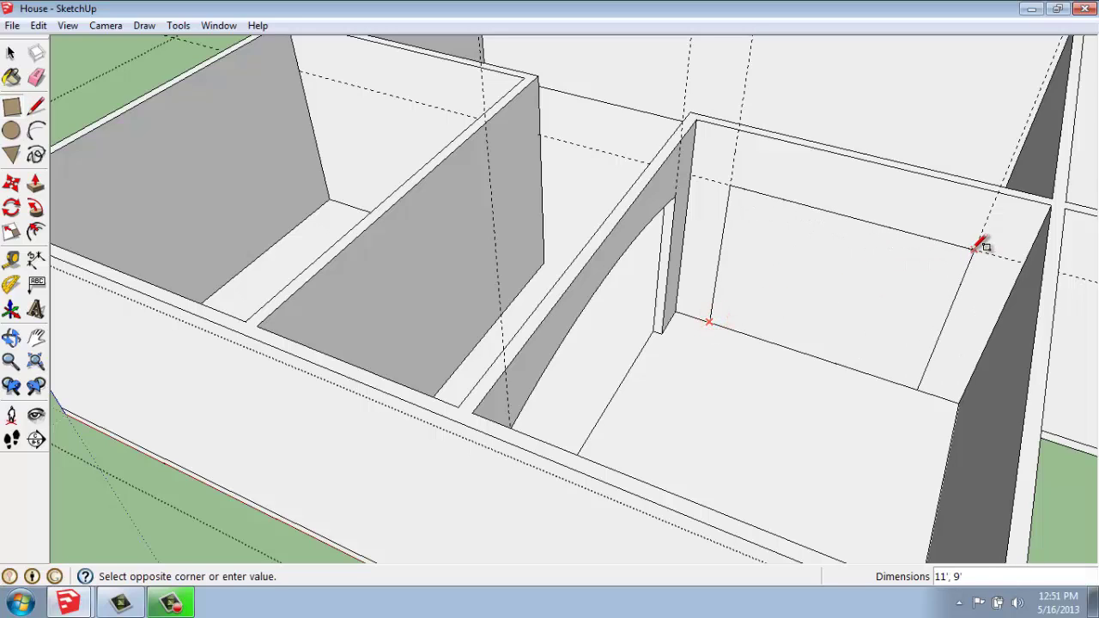
click(971, 250)
Step: Span the rectangle's top corners with an arc of 12-inch bulge
click(36, 130)
click(729, 185)
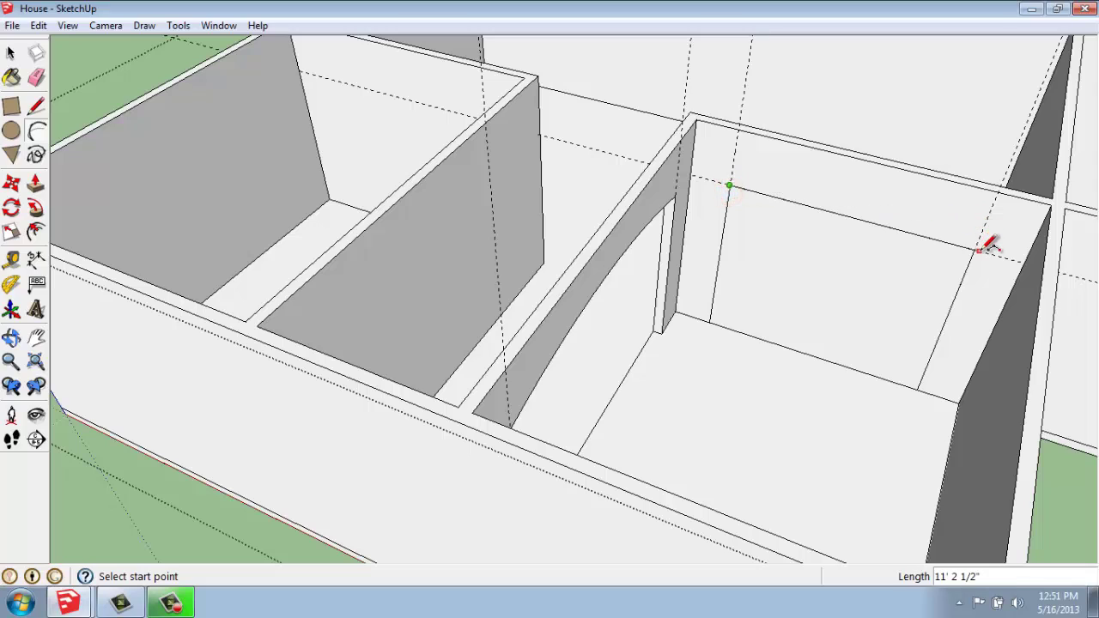
click(972, 251)
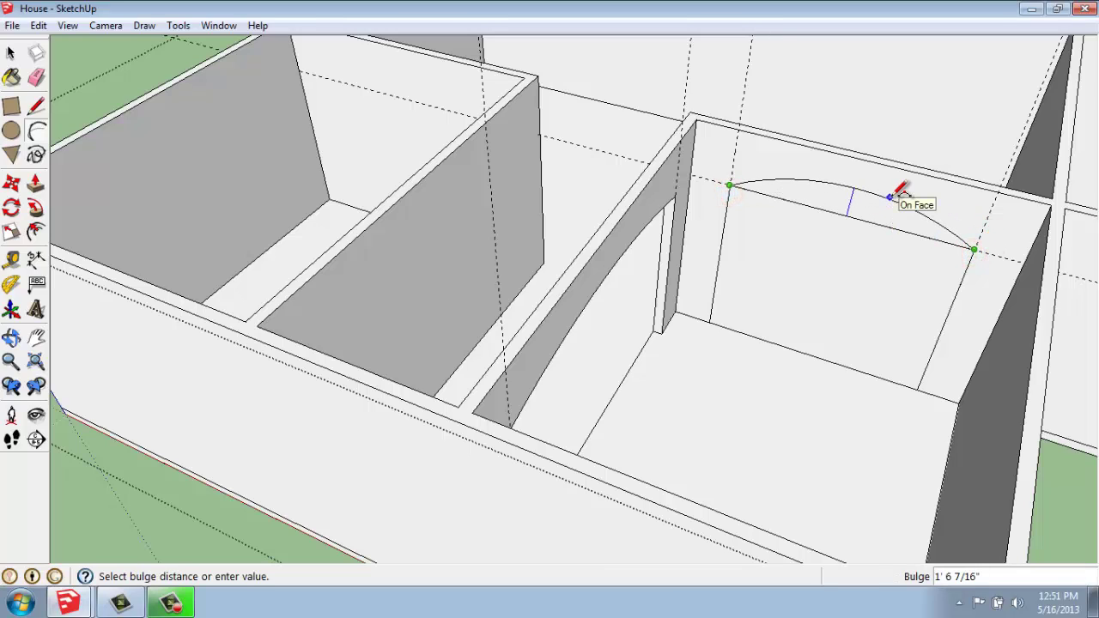
key(Return)
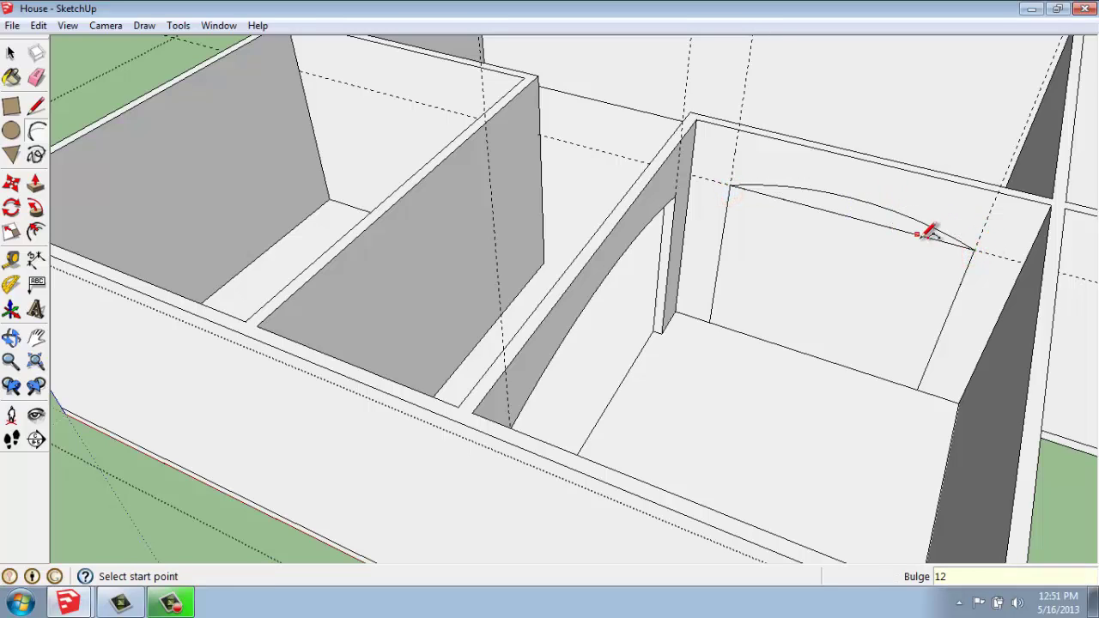
scroll(965, 241, up, 1)
key(e)
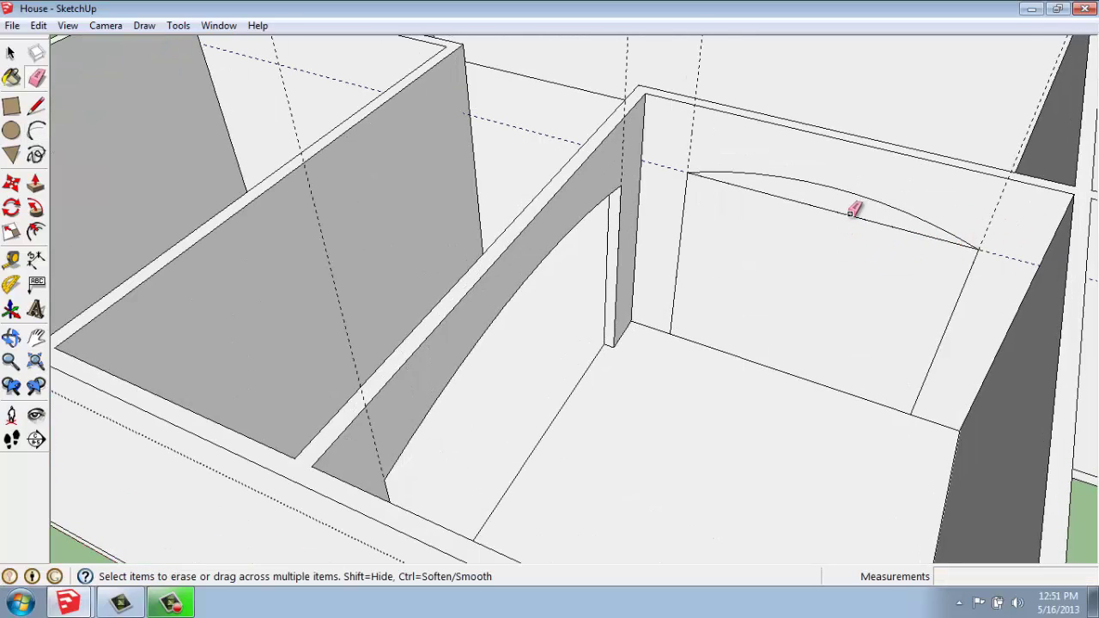
Step: Erase the arc's chord and push the arched face through the second wall
click(853, 213)
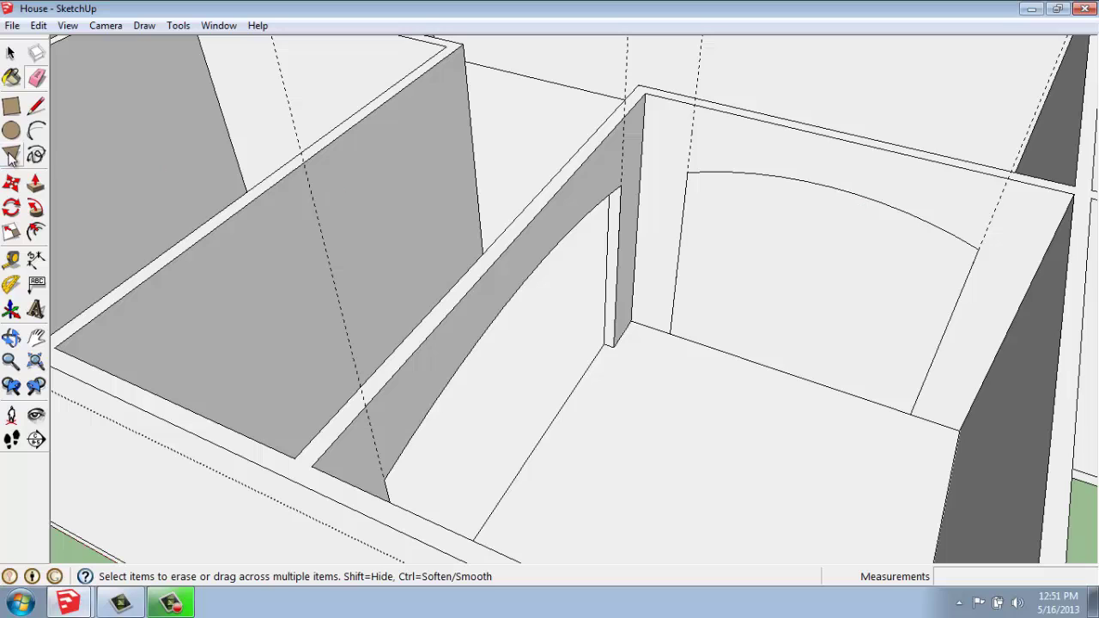
click(35, 183)
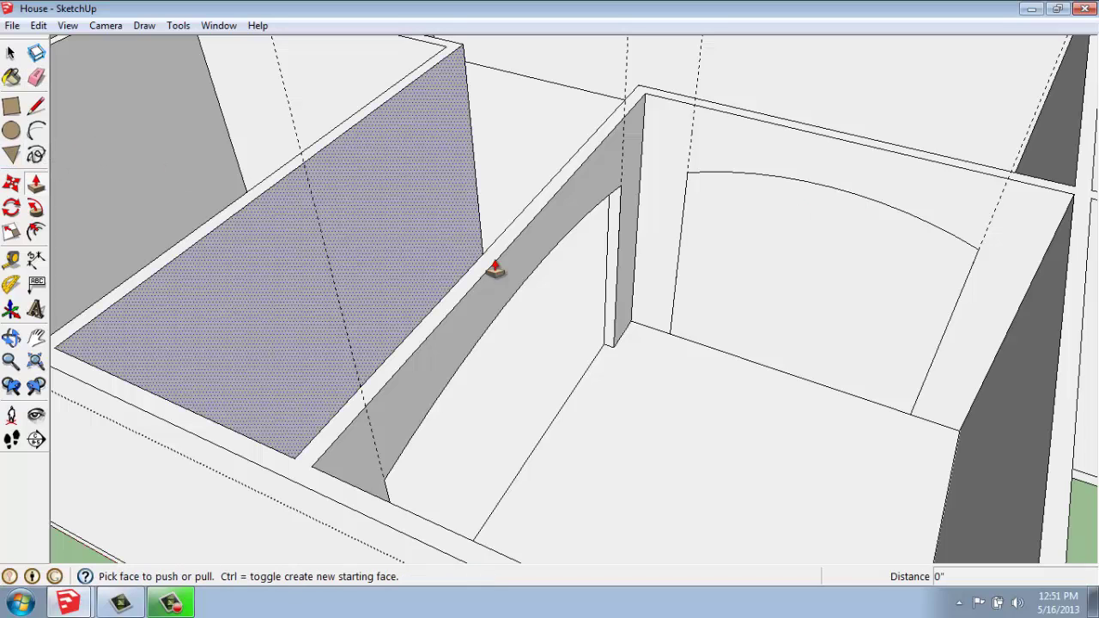
click(748, 298)
click(750, 273)
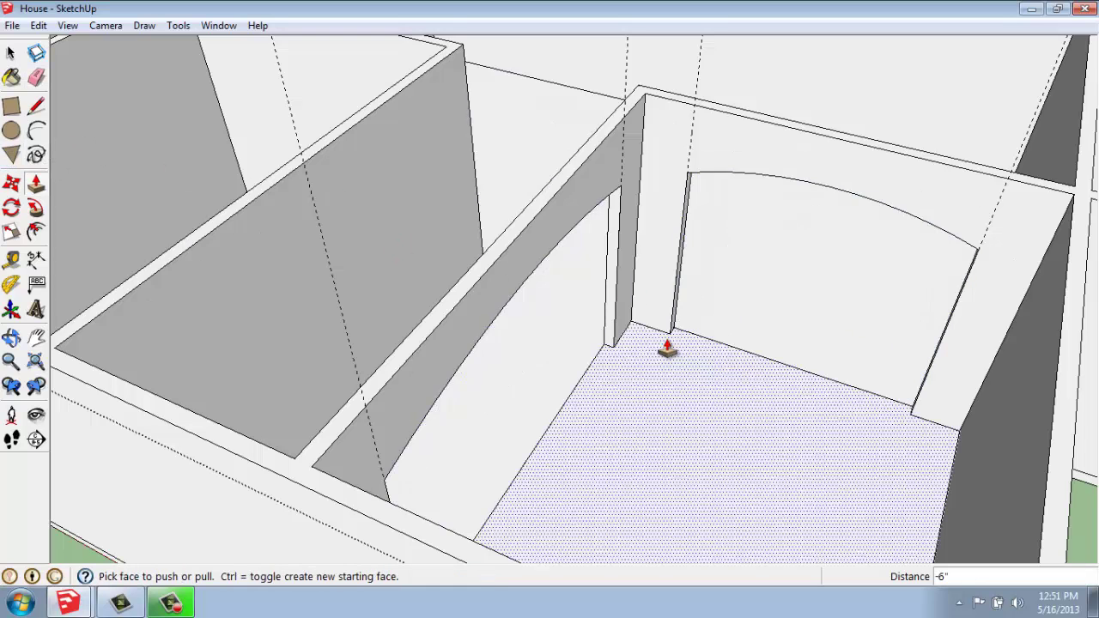
Step: Orbit and zoom out to inspect both arched openings from above the house
mouse_move(643, 339)
middle_down()
mouse_move(982, 343)
mouse_move(915, 287)
mouse_move(964, 297)
mouse_move(978, 314)
mouse_move(974, 292)
mouse_move(991, 341)
mouse_move(876, 329)
mouse_move(923, 358)
mouse_move(893, 365)
middle_up()
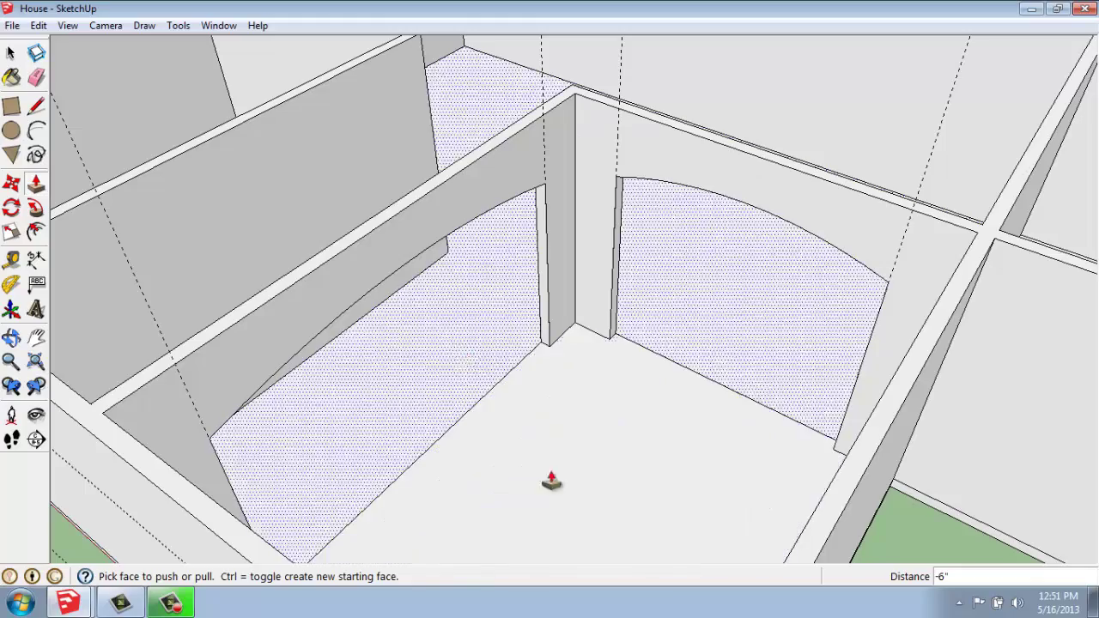
scroll(510, 351, down, 3)
scroll(510, 351, down, 3)
mouse_move(356, 319)
middle_down()
mouse_move(390, 343)
mouse_move(449, 307)
mouse_move(387, 284)
middle_up()
scroll(387, 284, down, 2)
scroll(397, 283, down, 2)
scroll(404, 285, down, 2)
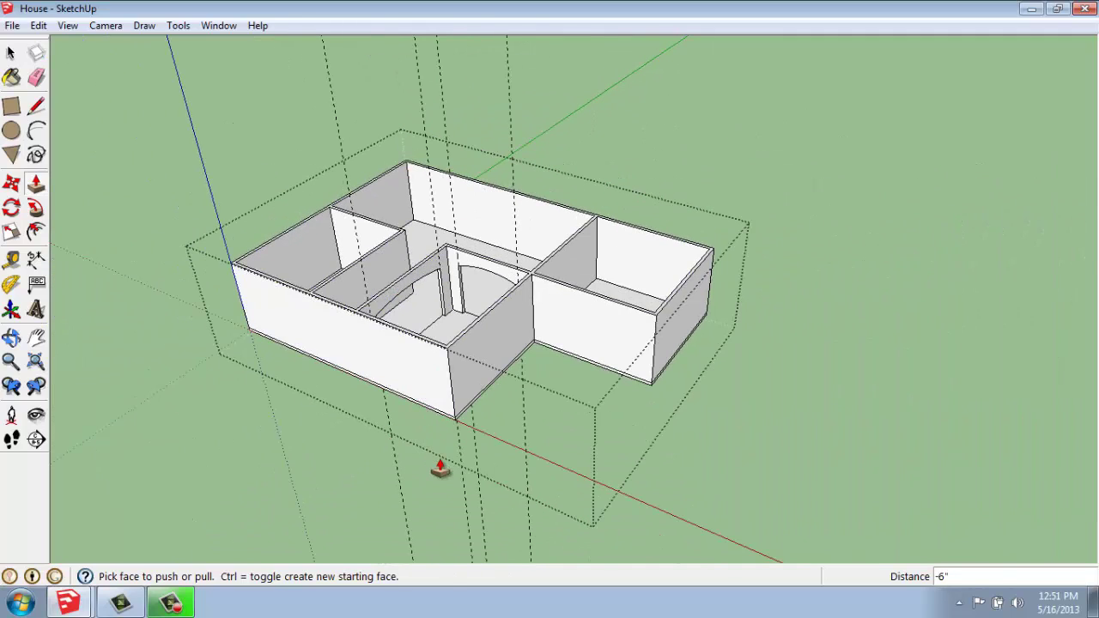
scroll(413, 269, up, 2)
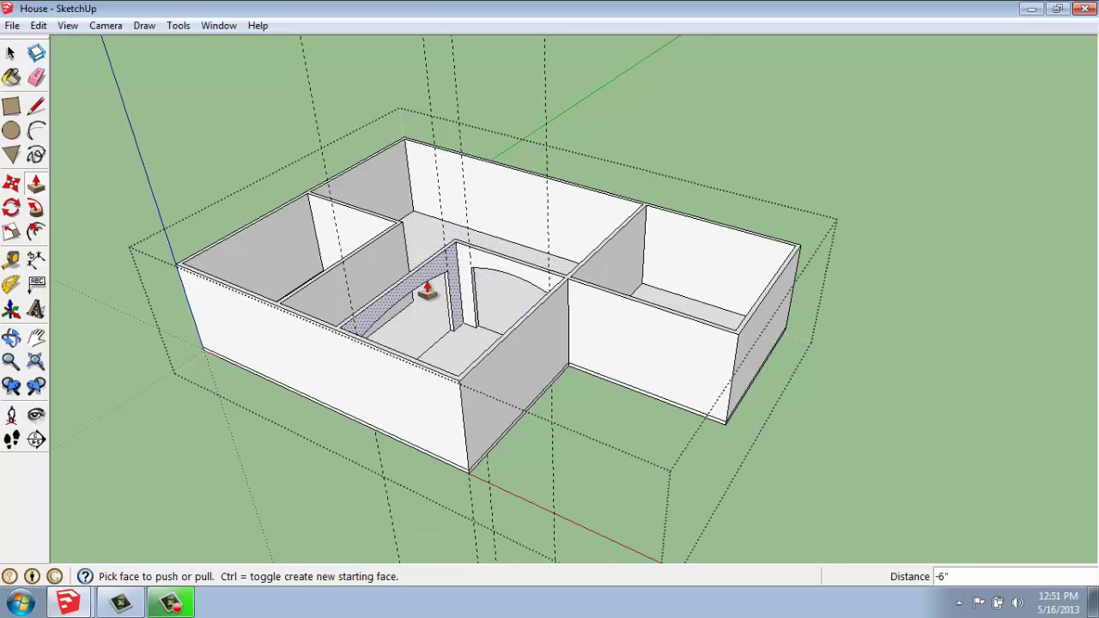
Step: Delete all guide lines from the house model with Edit > Delete Guides
double_click(419, 290)
key(space)
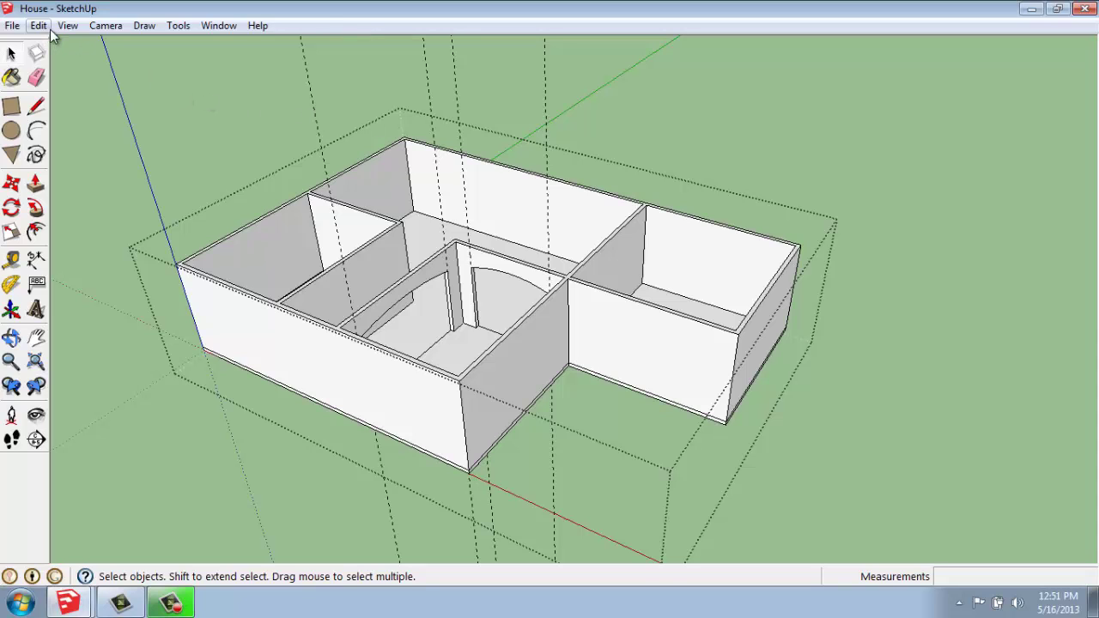
click(40, 26)
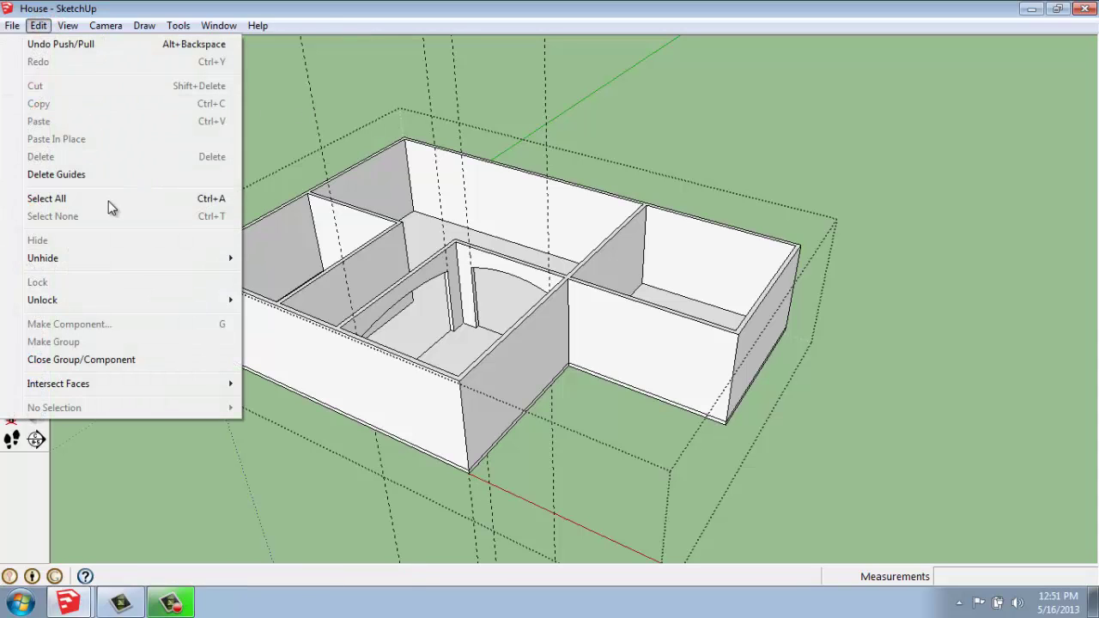
click(112, 176)
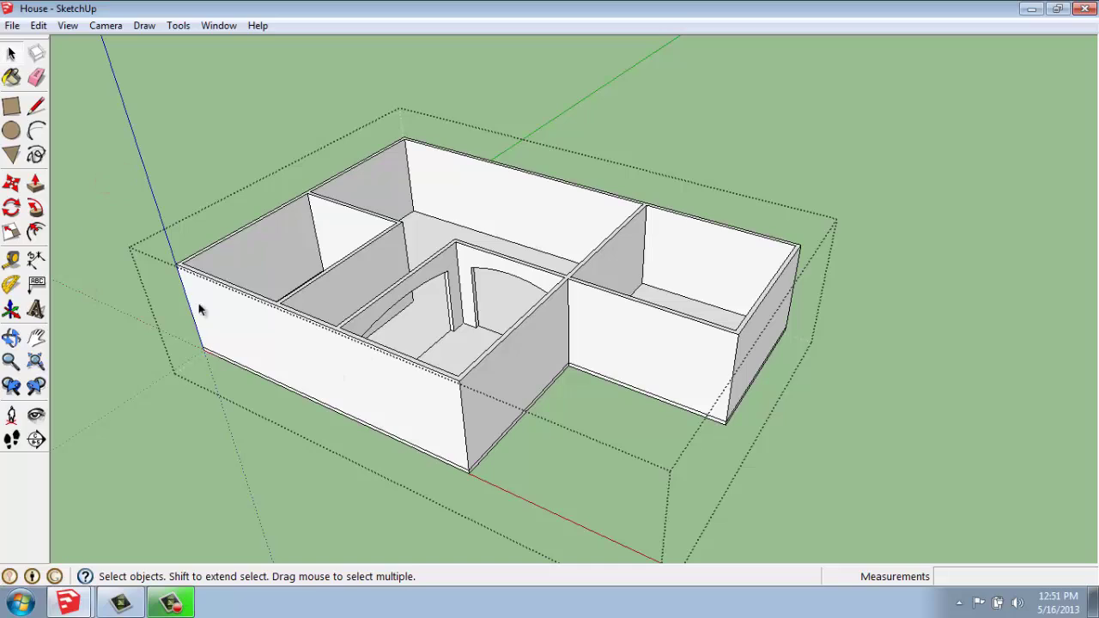
mouse_move(204, 297)
middle_down()
mouse_move(346, 265)
mouse_move(541, 294)
mouse_move(741, 246)
mouse_move(667, 278)
mouse_move(341, 351)
mouse_move(359, 348)
middle_up()
scroll(360, 347, up, 3)
scroll(360, 348, up, 3)
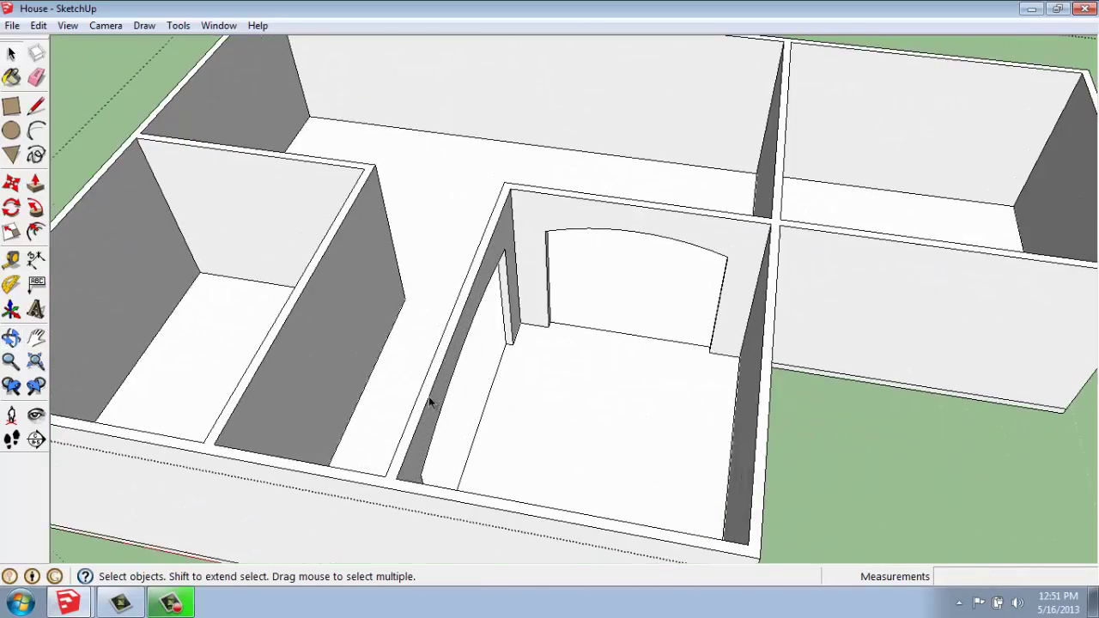
middle_drag(626, 432, 633, 411)
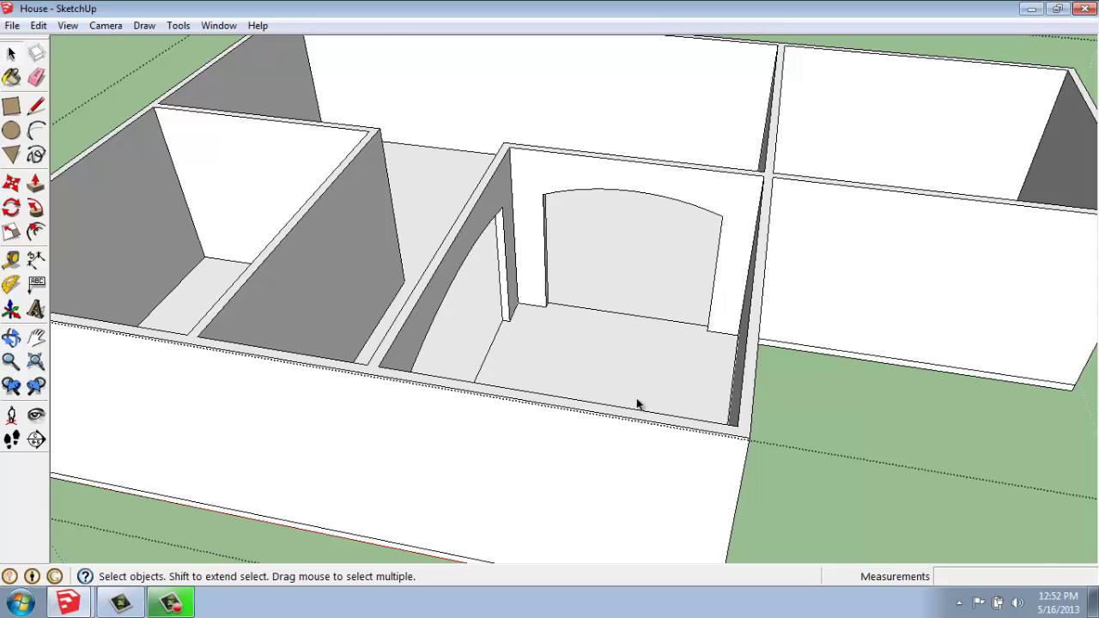
scroll(638, 404, down, 5)
mouse_move(158, 369)
middle_down()
mouse_move(241, 363)
mouse_move(192, 373)
middle_up()
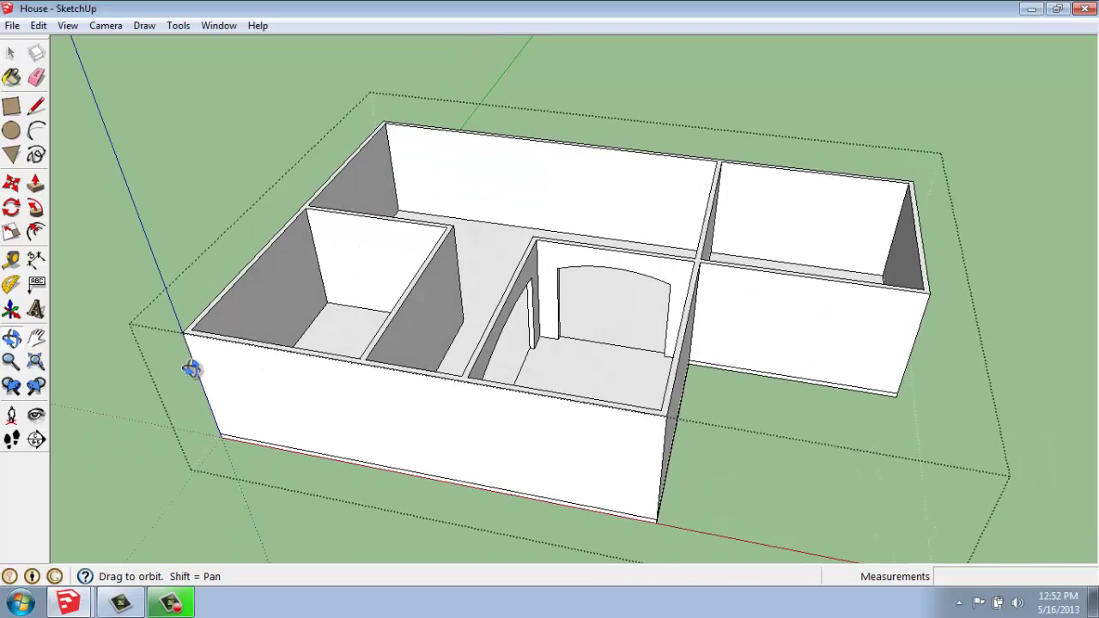
click(178, 214)
scroll(172, 371, up, 1)
mouse_move(312, 357)
middle_down()
mouse_move(454, 368)
mouse_move(489, 318)
mouse_move(513, 329)
middle_up()
scroll(289, 344, up, 1)
scroll(289, 344, up, 1)
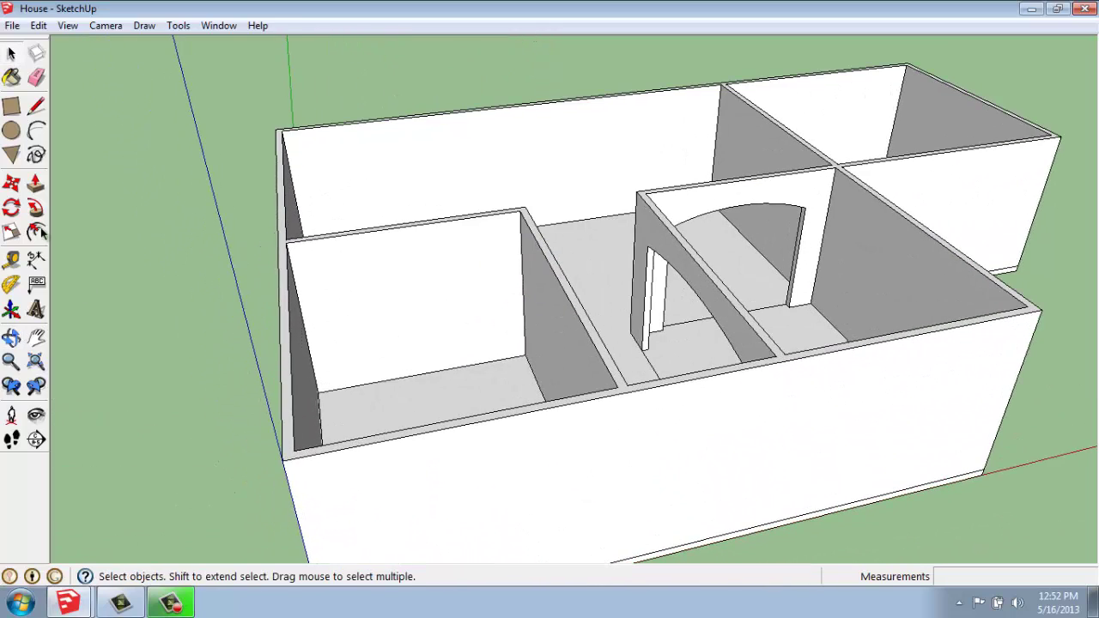
Step: Place vertical guides near both ends of the left room's back wall
click(11, 259)
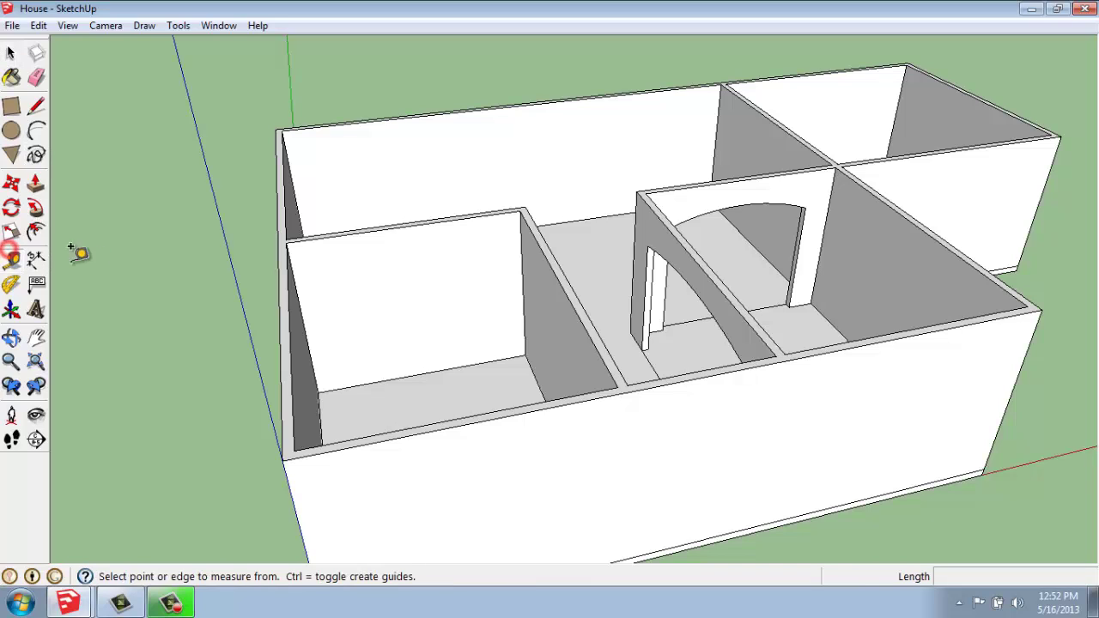
click(296, 296)
text(234)
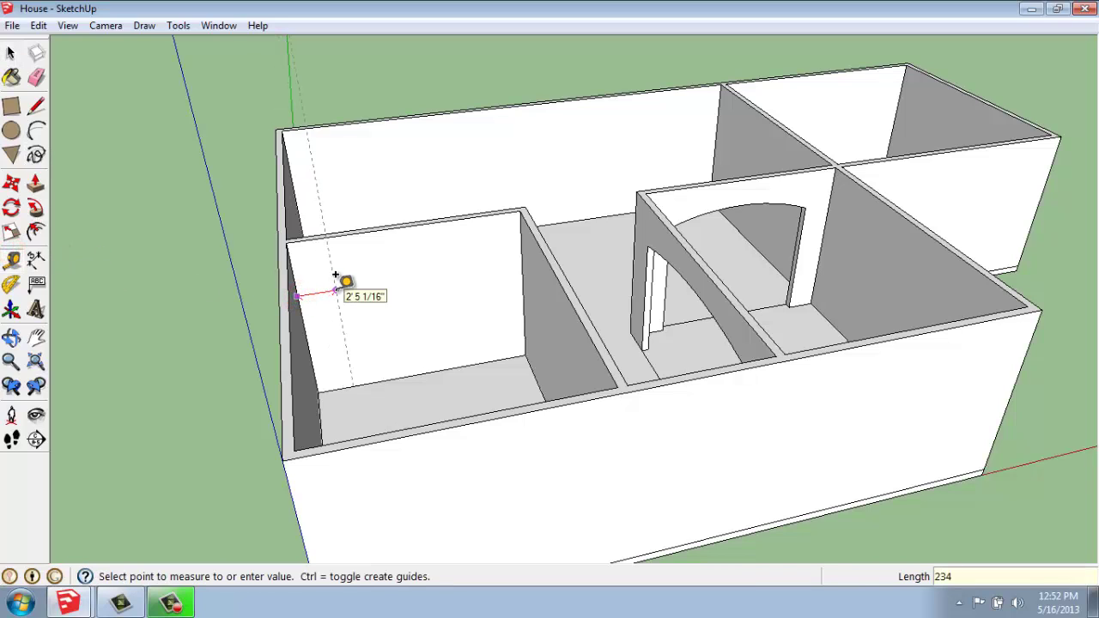
key(Escape)
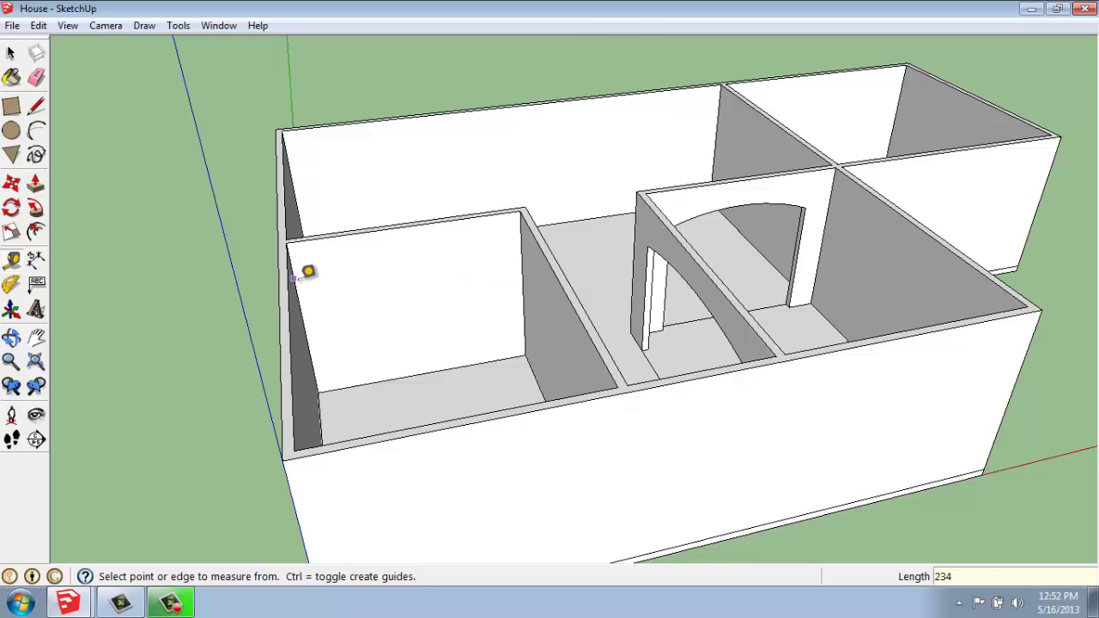
click(294, 279)
click(339, 272)
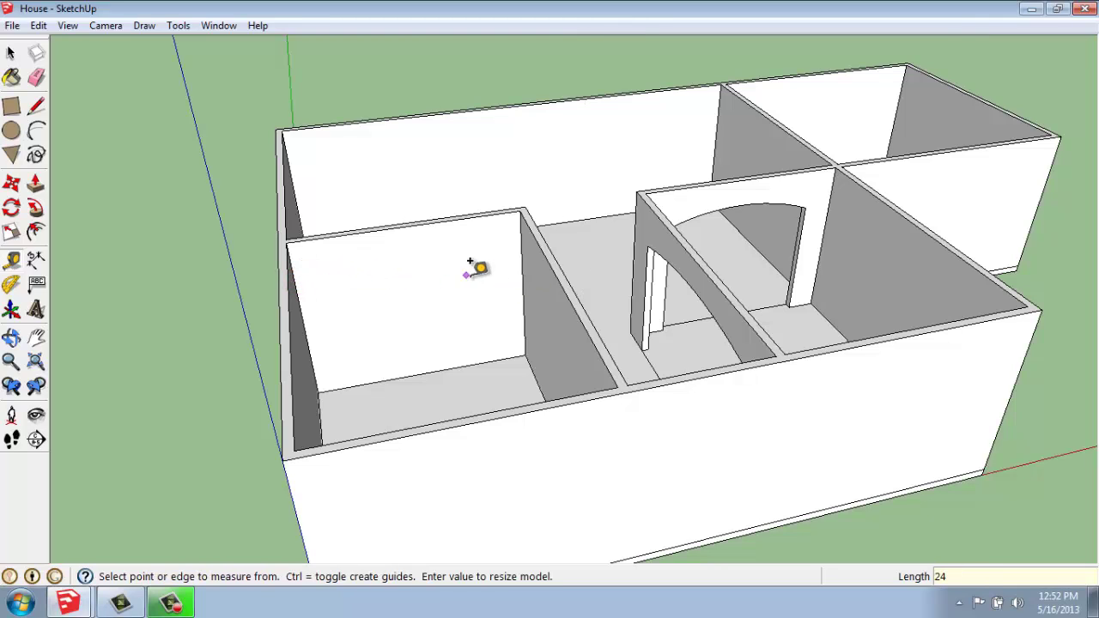
click(521, 256)
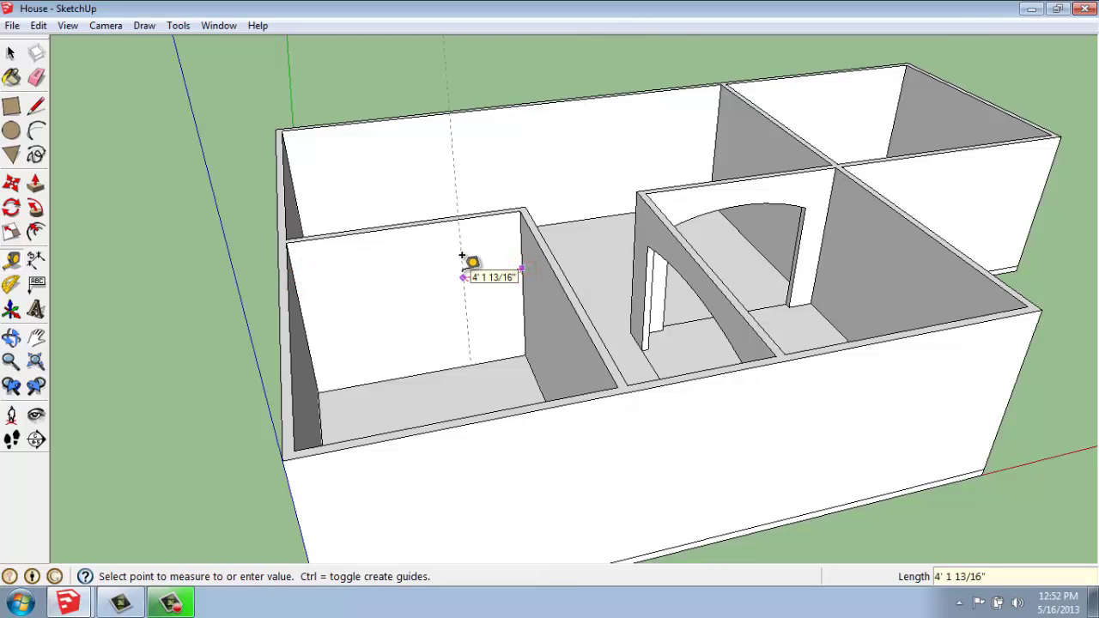
text(24)
click(462, 256)
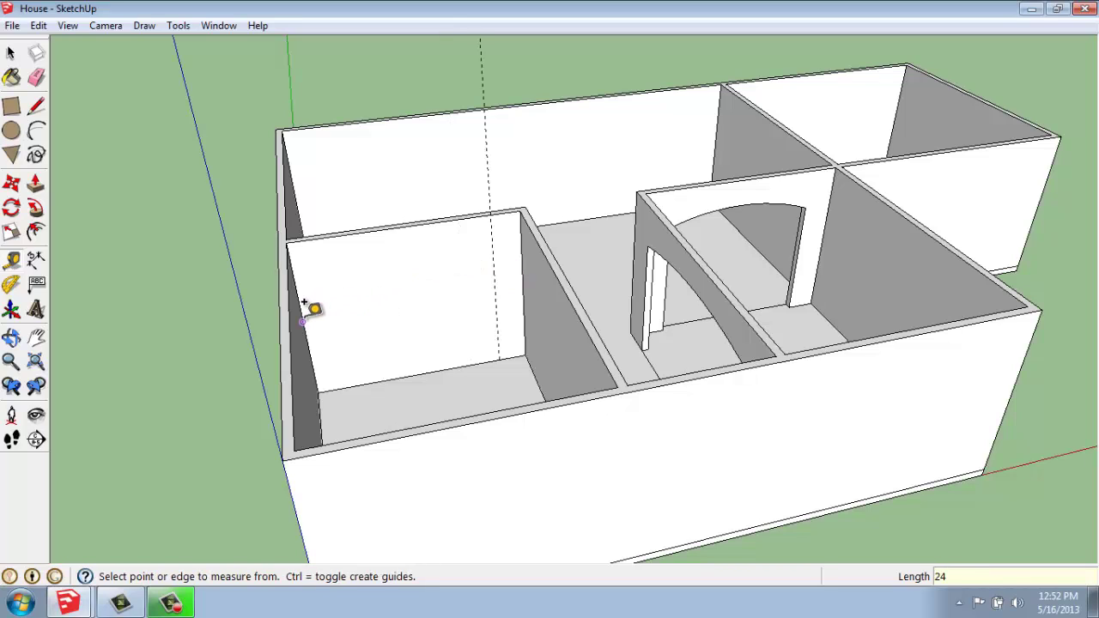
click(302, 317)
click(343, 295)
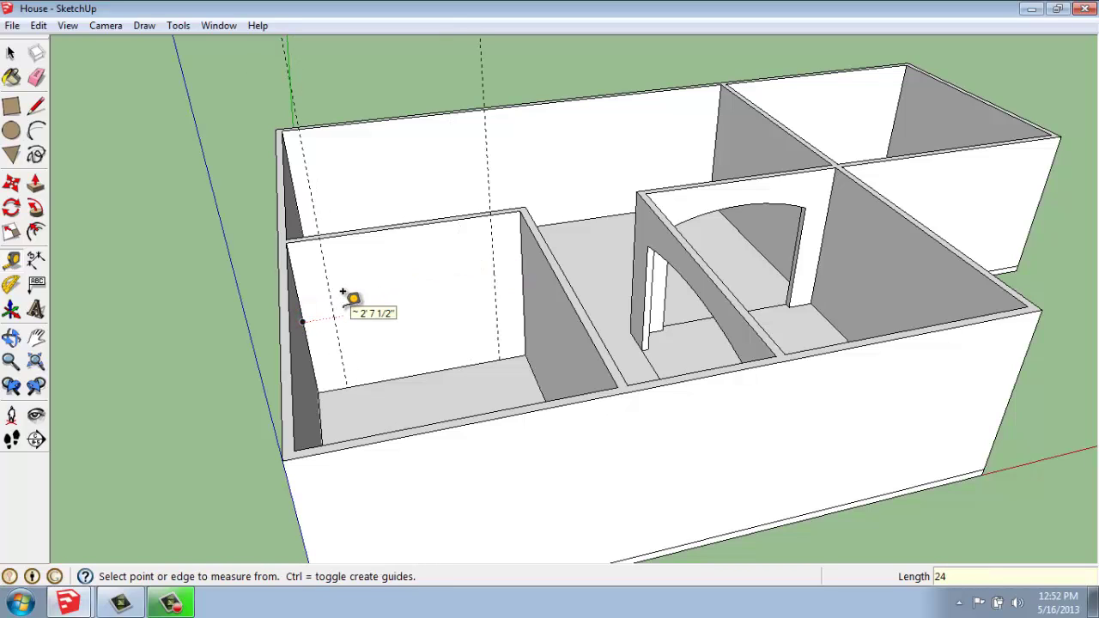
Step: Add a horizontal guide 6' below the wall top
click(390, 235)
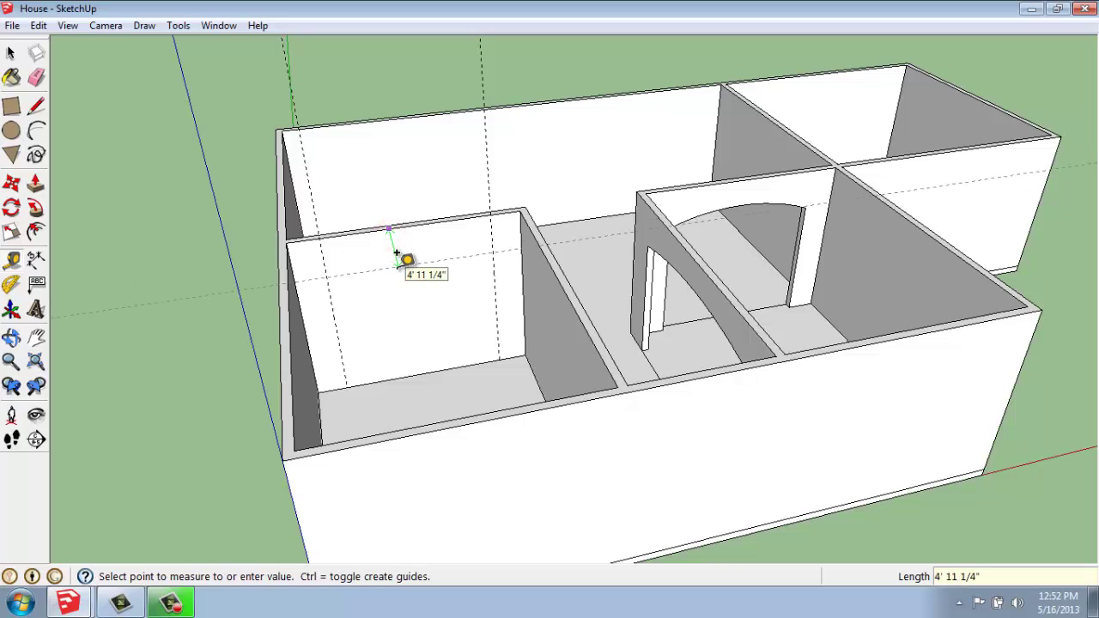
text(6')
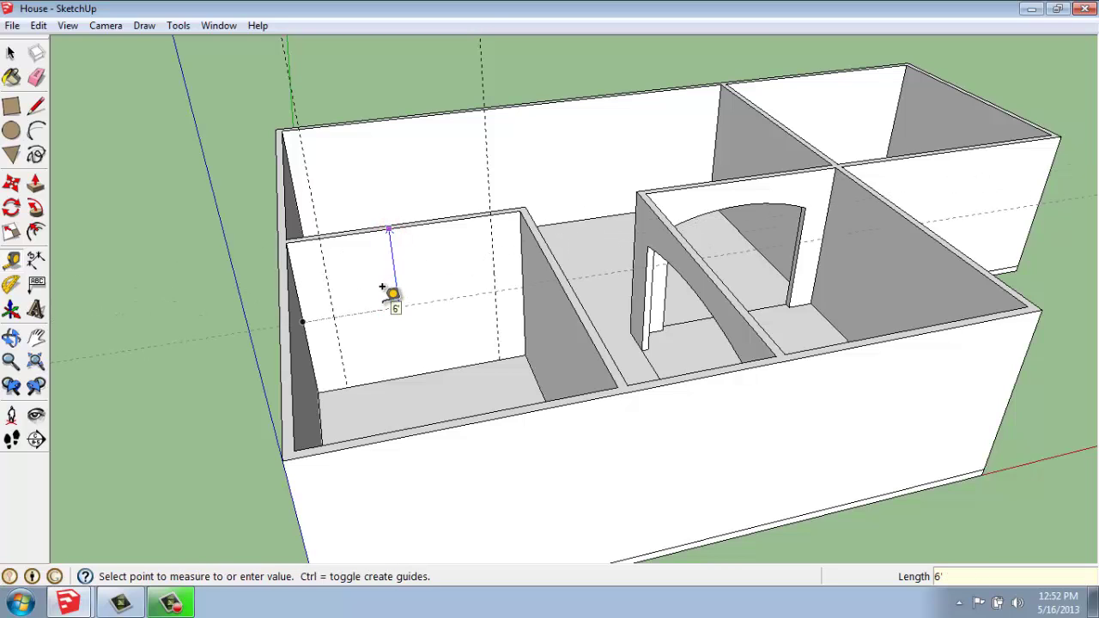
key(Return)
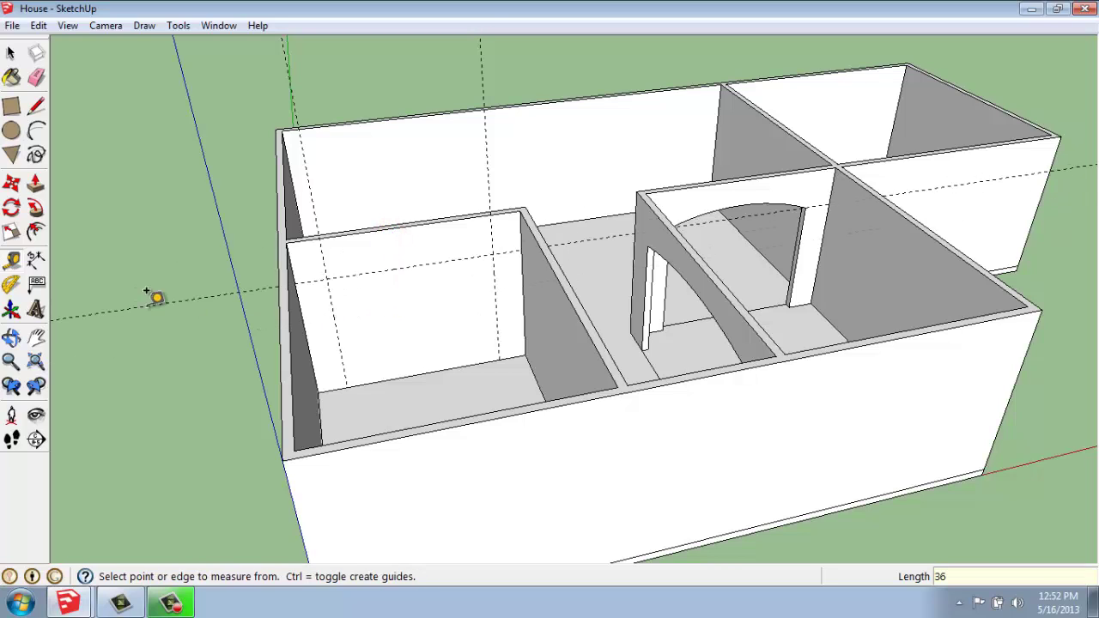
Step: Draw a rectangle on the left room's wall between the lower and upper guide crossings
click(10, 106)
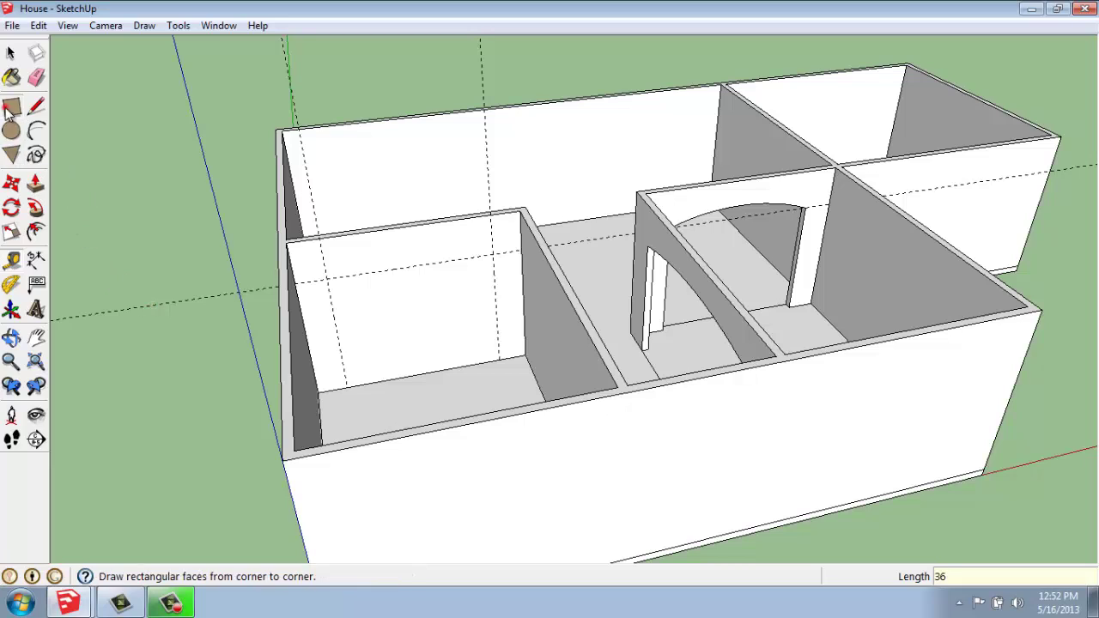
click(347, 387)
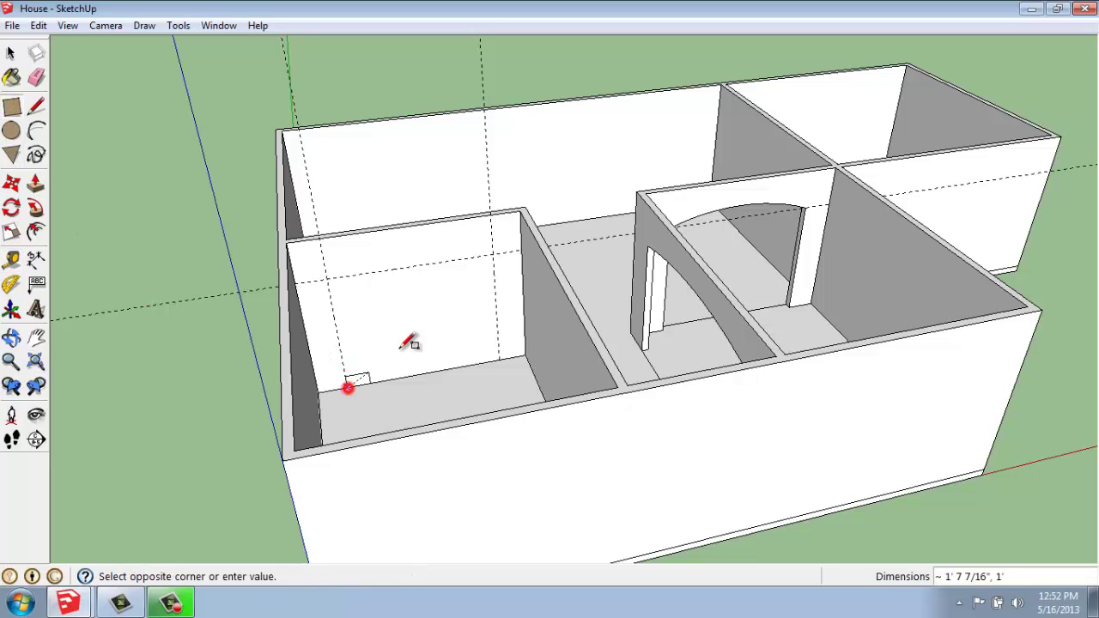
click(494, 255)
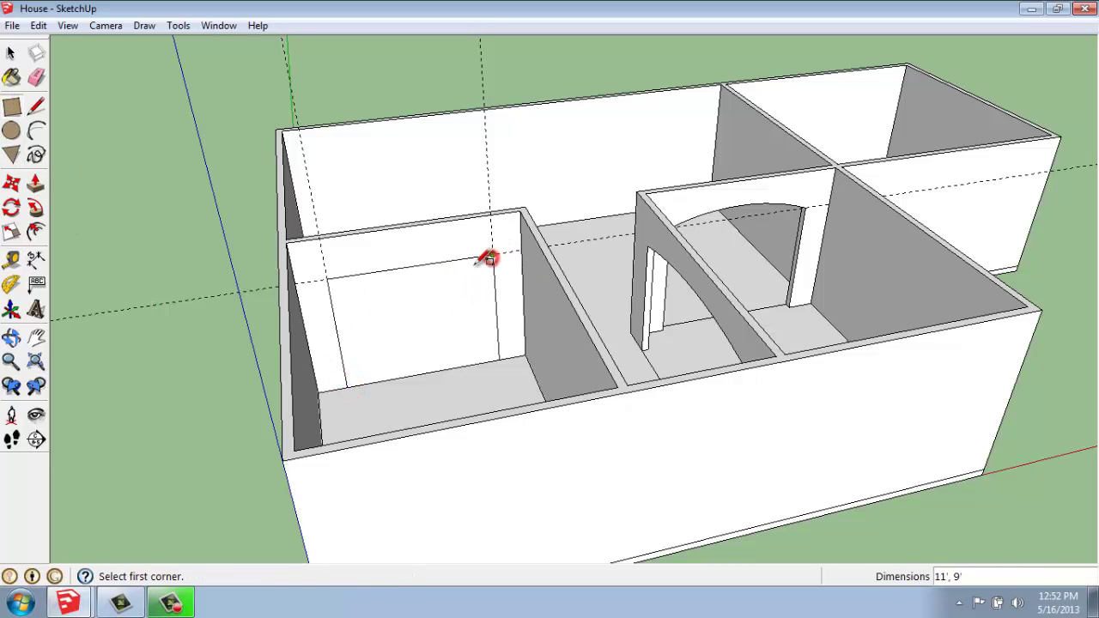
Step: Push/Pull the rectangle back through the wall into a block about 10 feet deep
click(35, 182)
middle_drag(173, 361, 263, 386)
drag(447, 359, 423, 345)
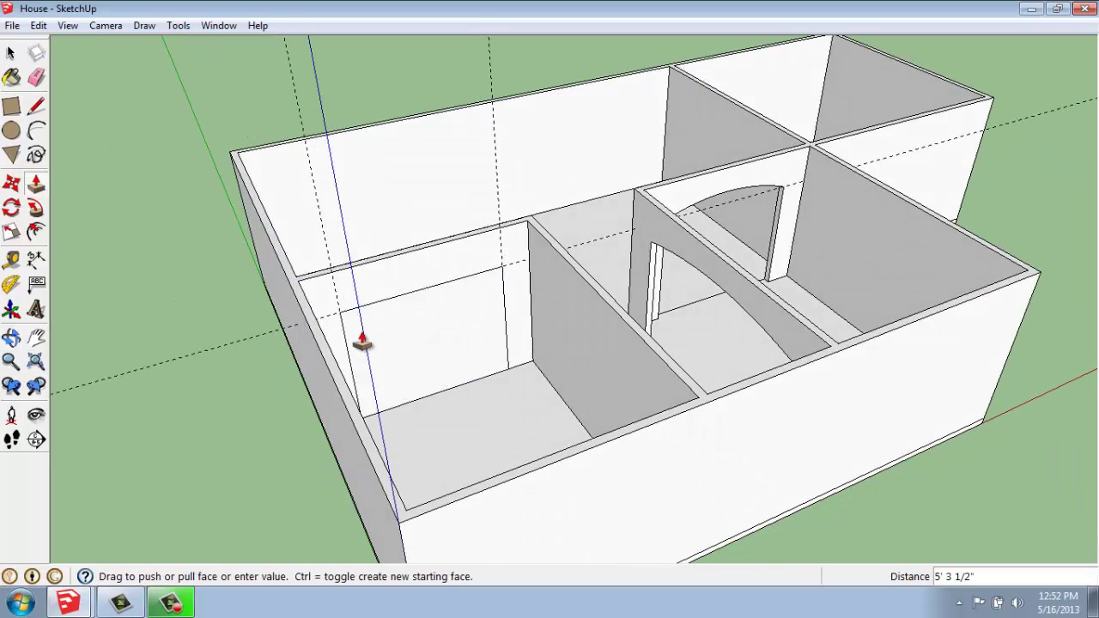
drag(348, 346, 479, 418)
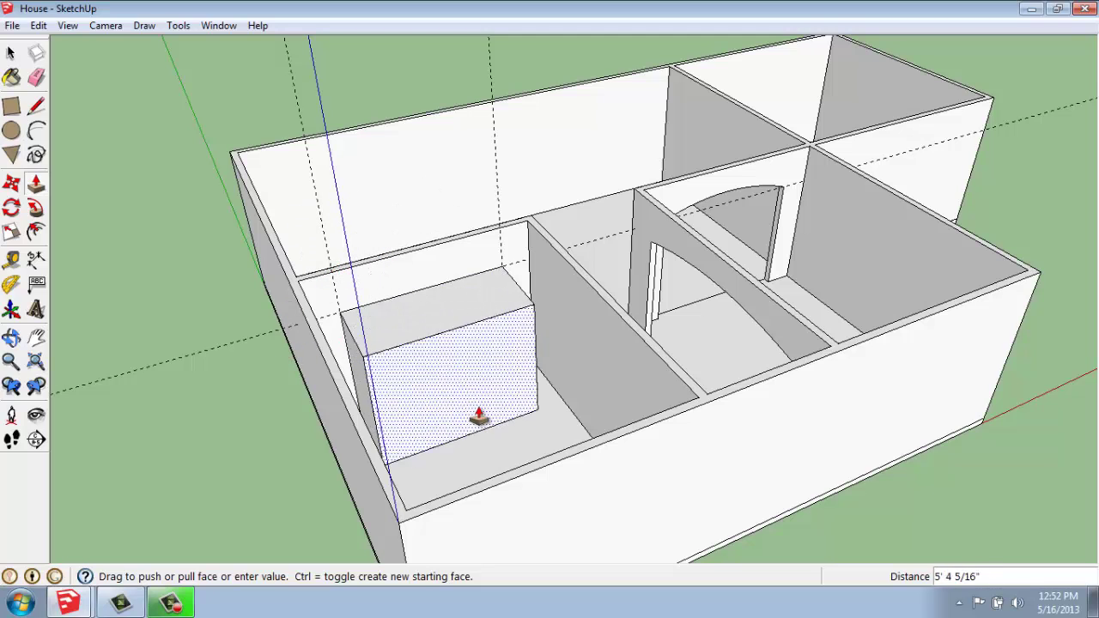
drag(478, 417, 415, 275)
Step: Switch back to Select and orbit around the house to view the rooms from above
key(space)
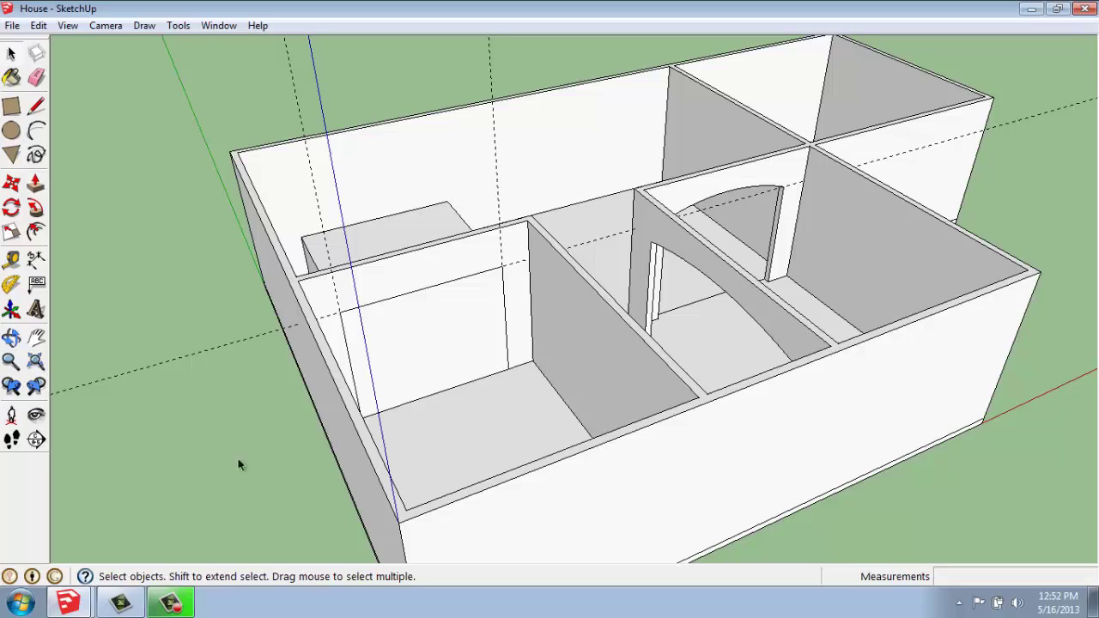
scroll(253, 429, down, 2)
scroll(249, 369, down, 2)
mouse_move(245, 349)
middle_down()
mouse_move(576, 430)
mouse_move(777, 426)
mouse_move(935, 386)
mouse_move(1033, 381)
middle_up()
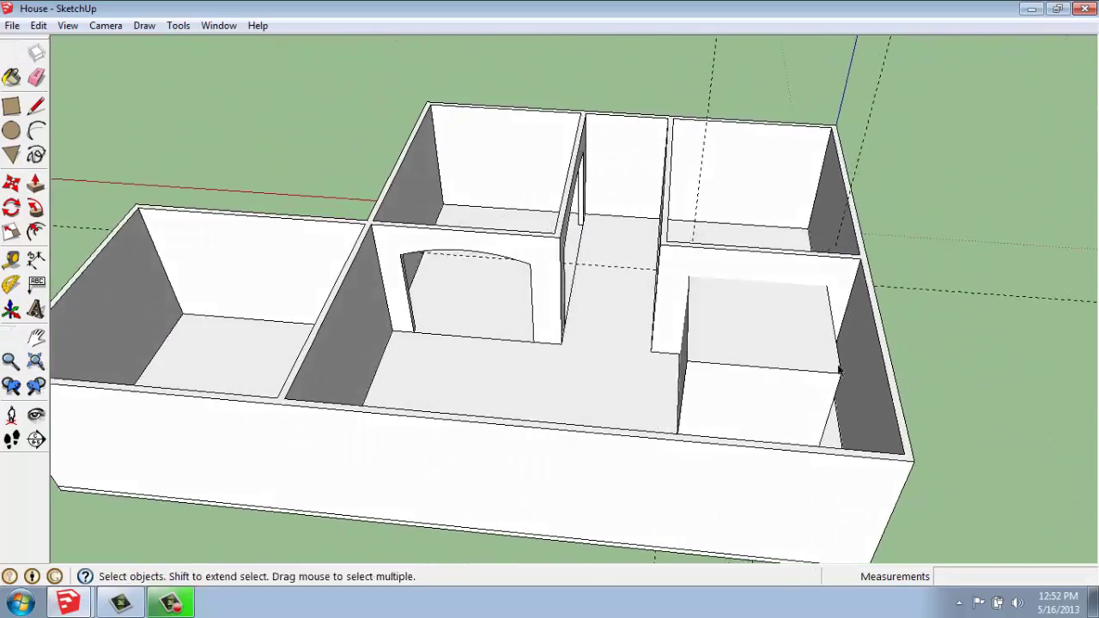
mouse_move(749, 362)
middle_down()
mouse_move(549, 435)
mouse_move(611, 459)
middle_up()
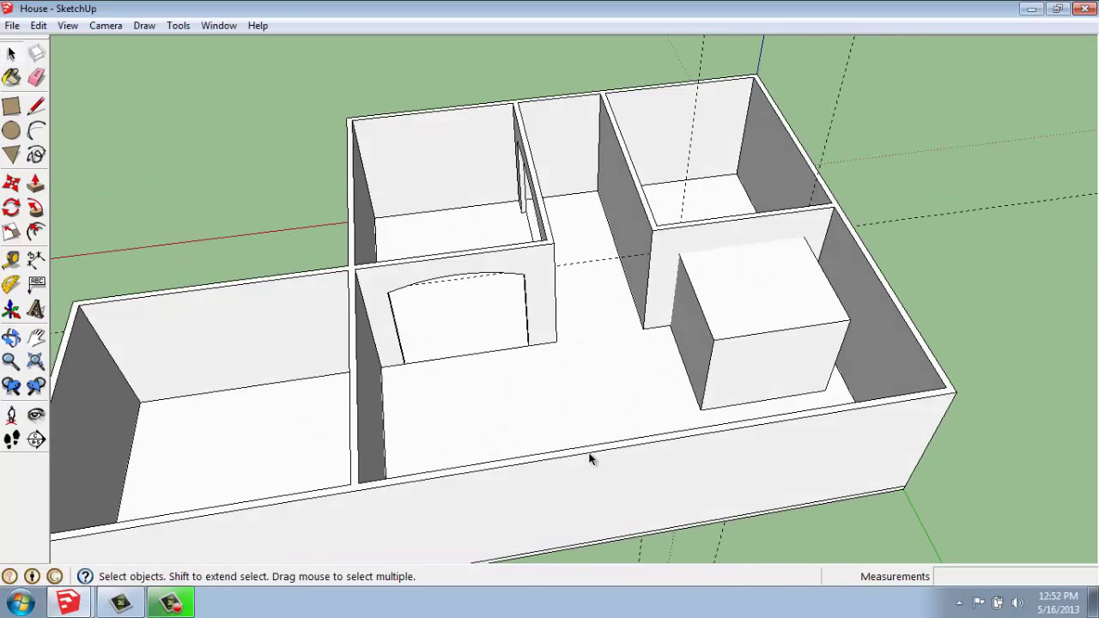
Step: Open the house group for editing and orbit back to inspect the separate pushed block
double_click(589, 456)
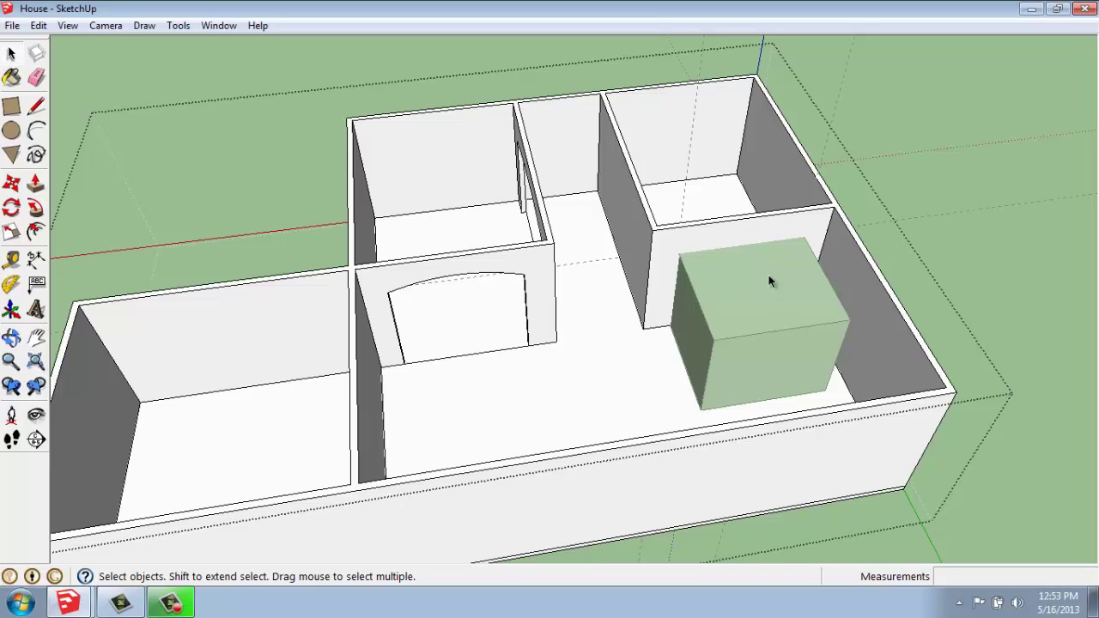
mouse_move(1002, 263)
middle_down()
mouse_move(275, 268)
mouse_move(539, 294)
mouse_move(424, 295)
mouse_move(344, 275)
middle_up()
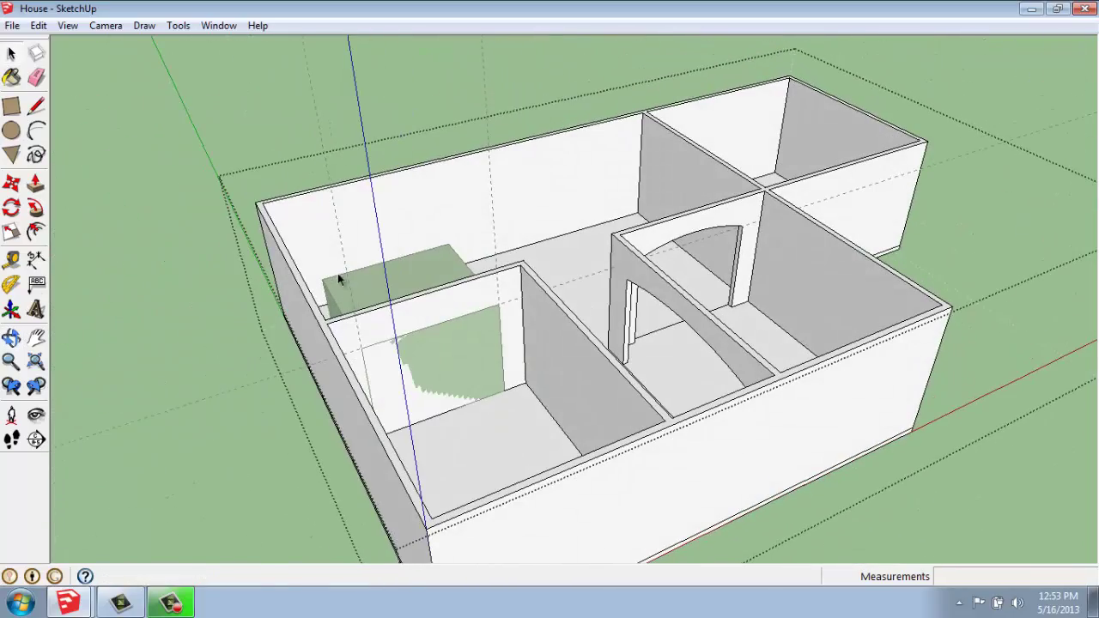
scroll(466, 399, up, 2)
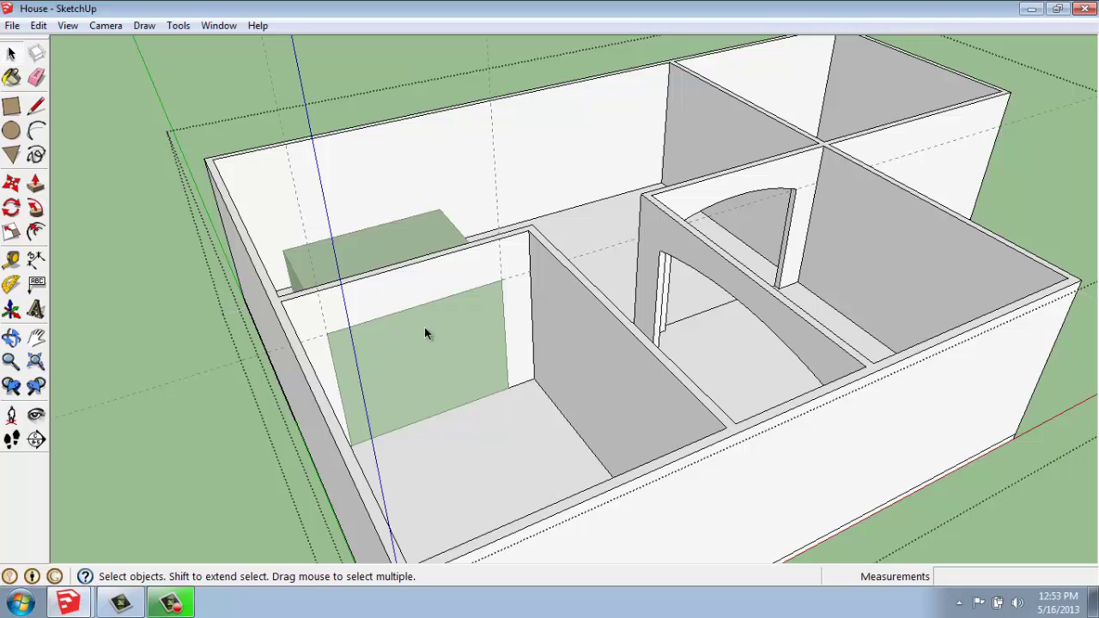
scroll(384, 398, down, 1)
scroll(384, 398, down, 1)
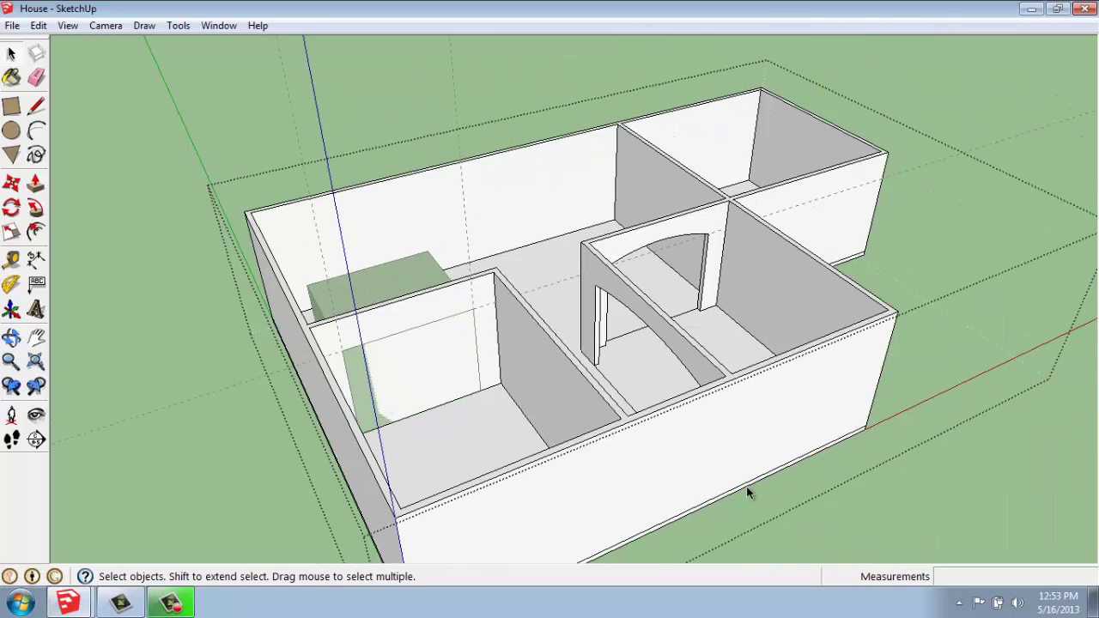
scroll(746, 486, up, 1)
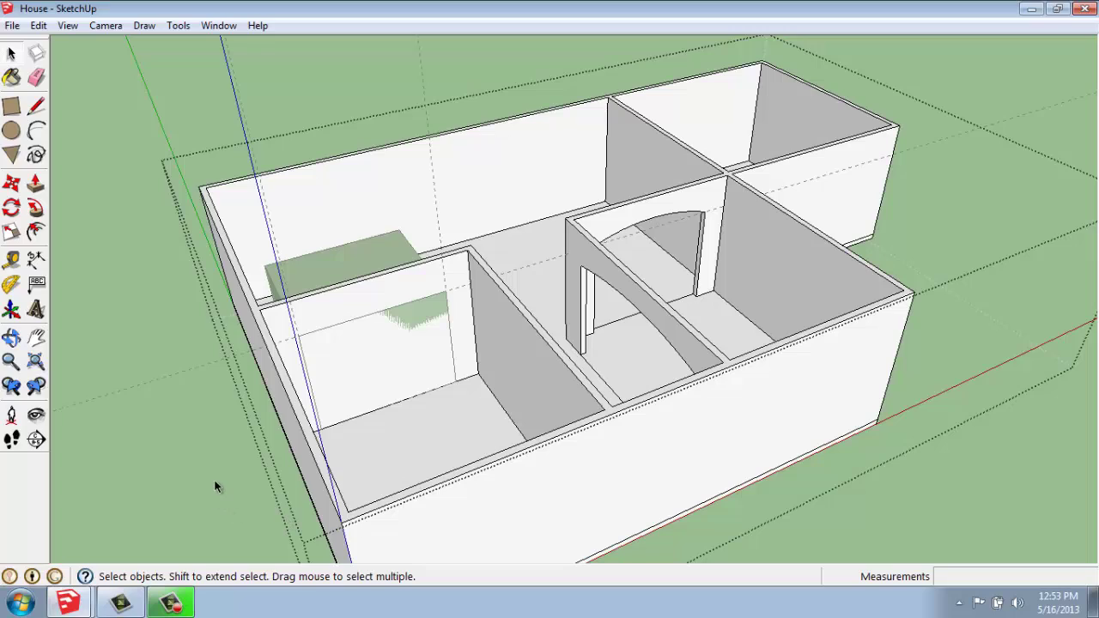